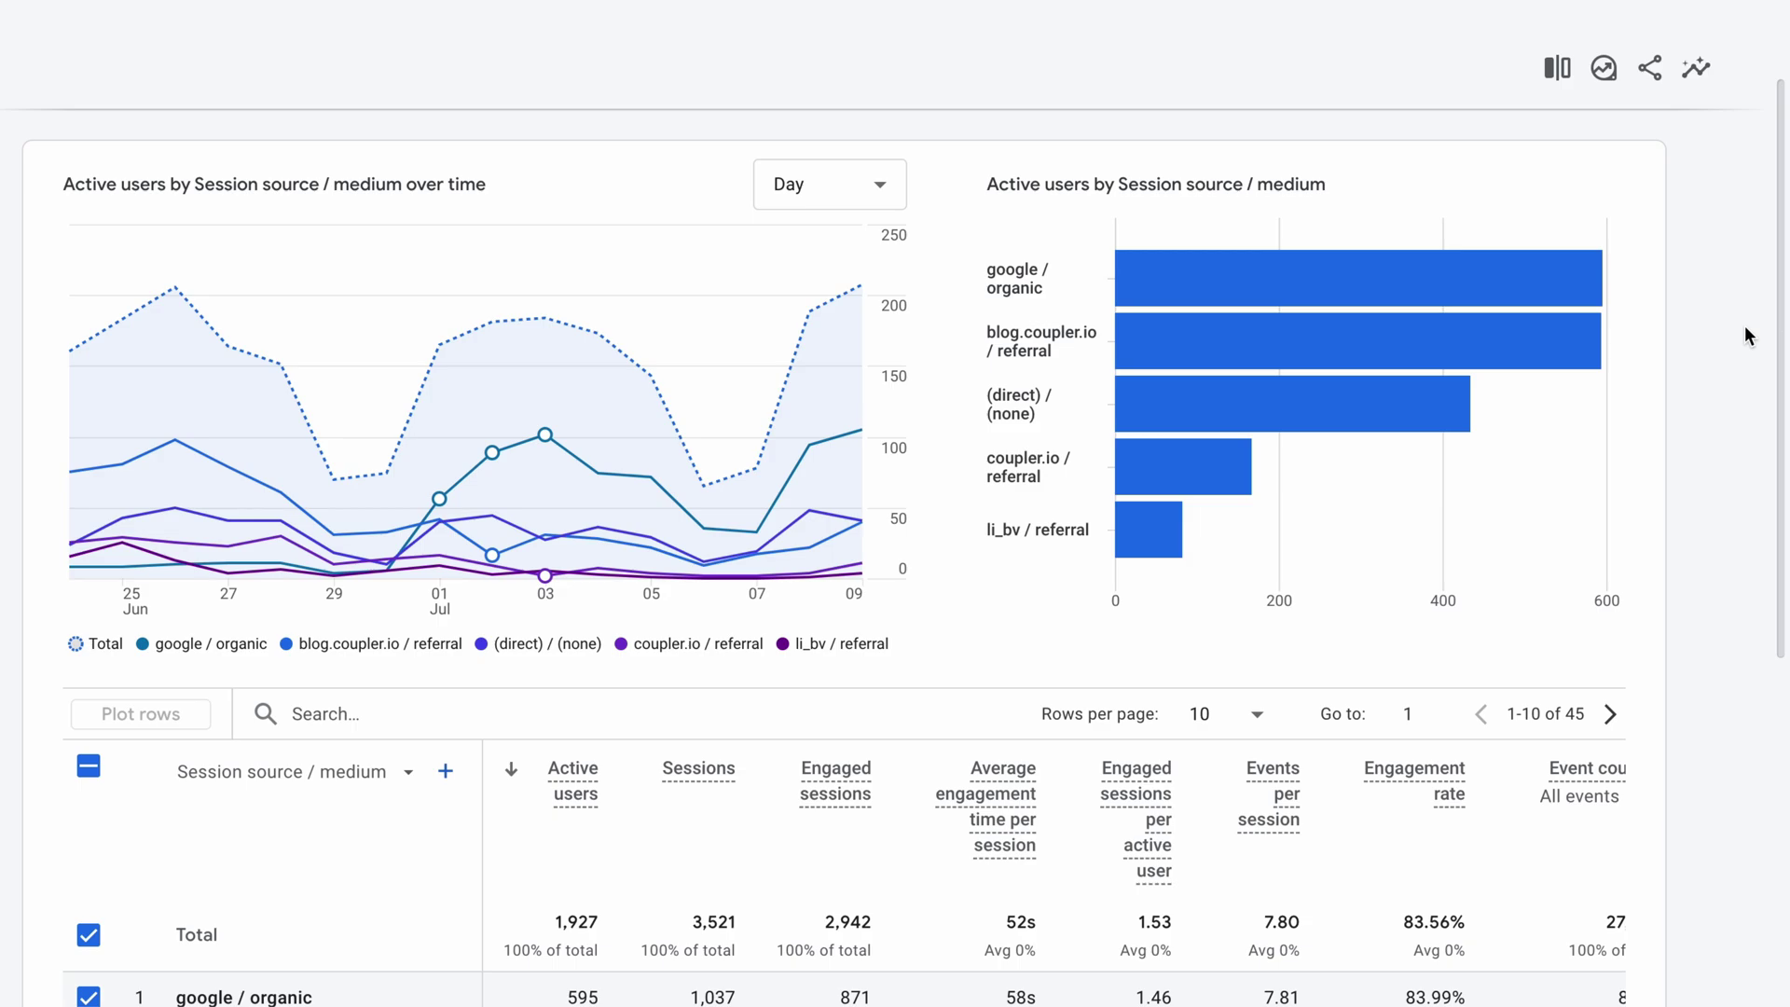
# Export the session source / medium report table to a new Google Sheets spreadsheet, 'Report CSV Export'
pyautogui.scroll(-5, 1746, 328)
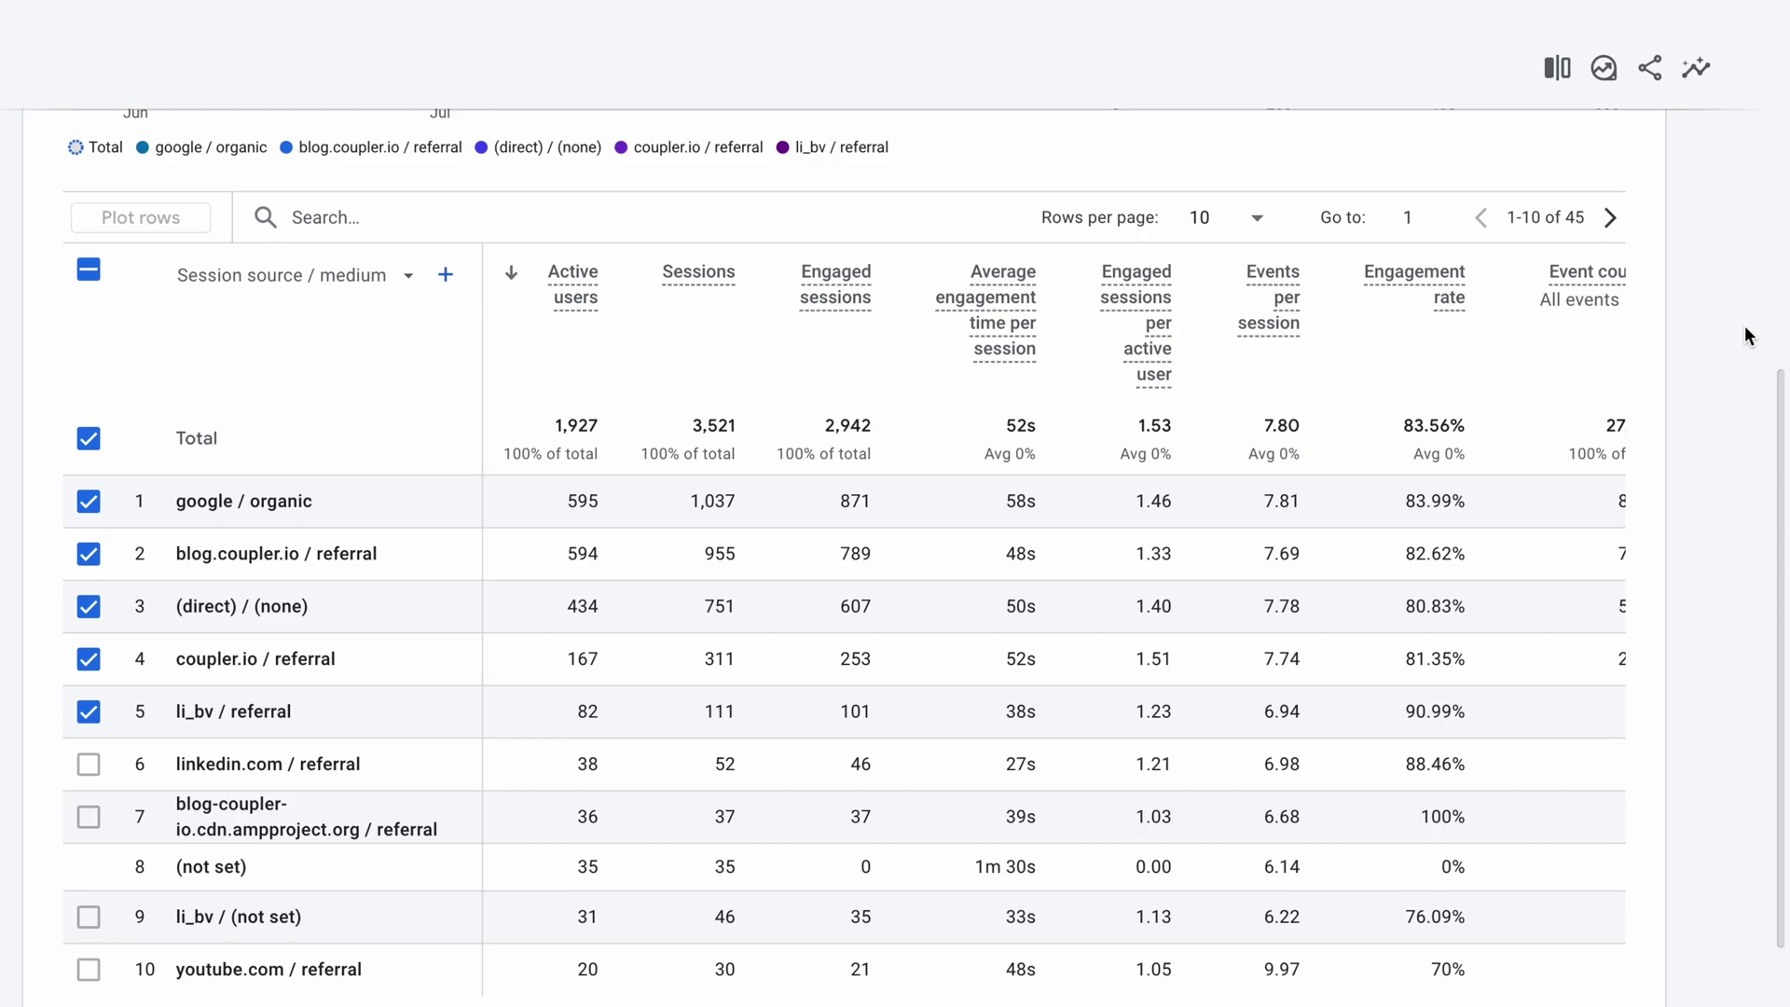
pyautogui.click(1650, 68)
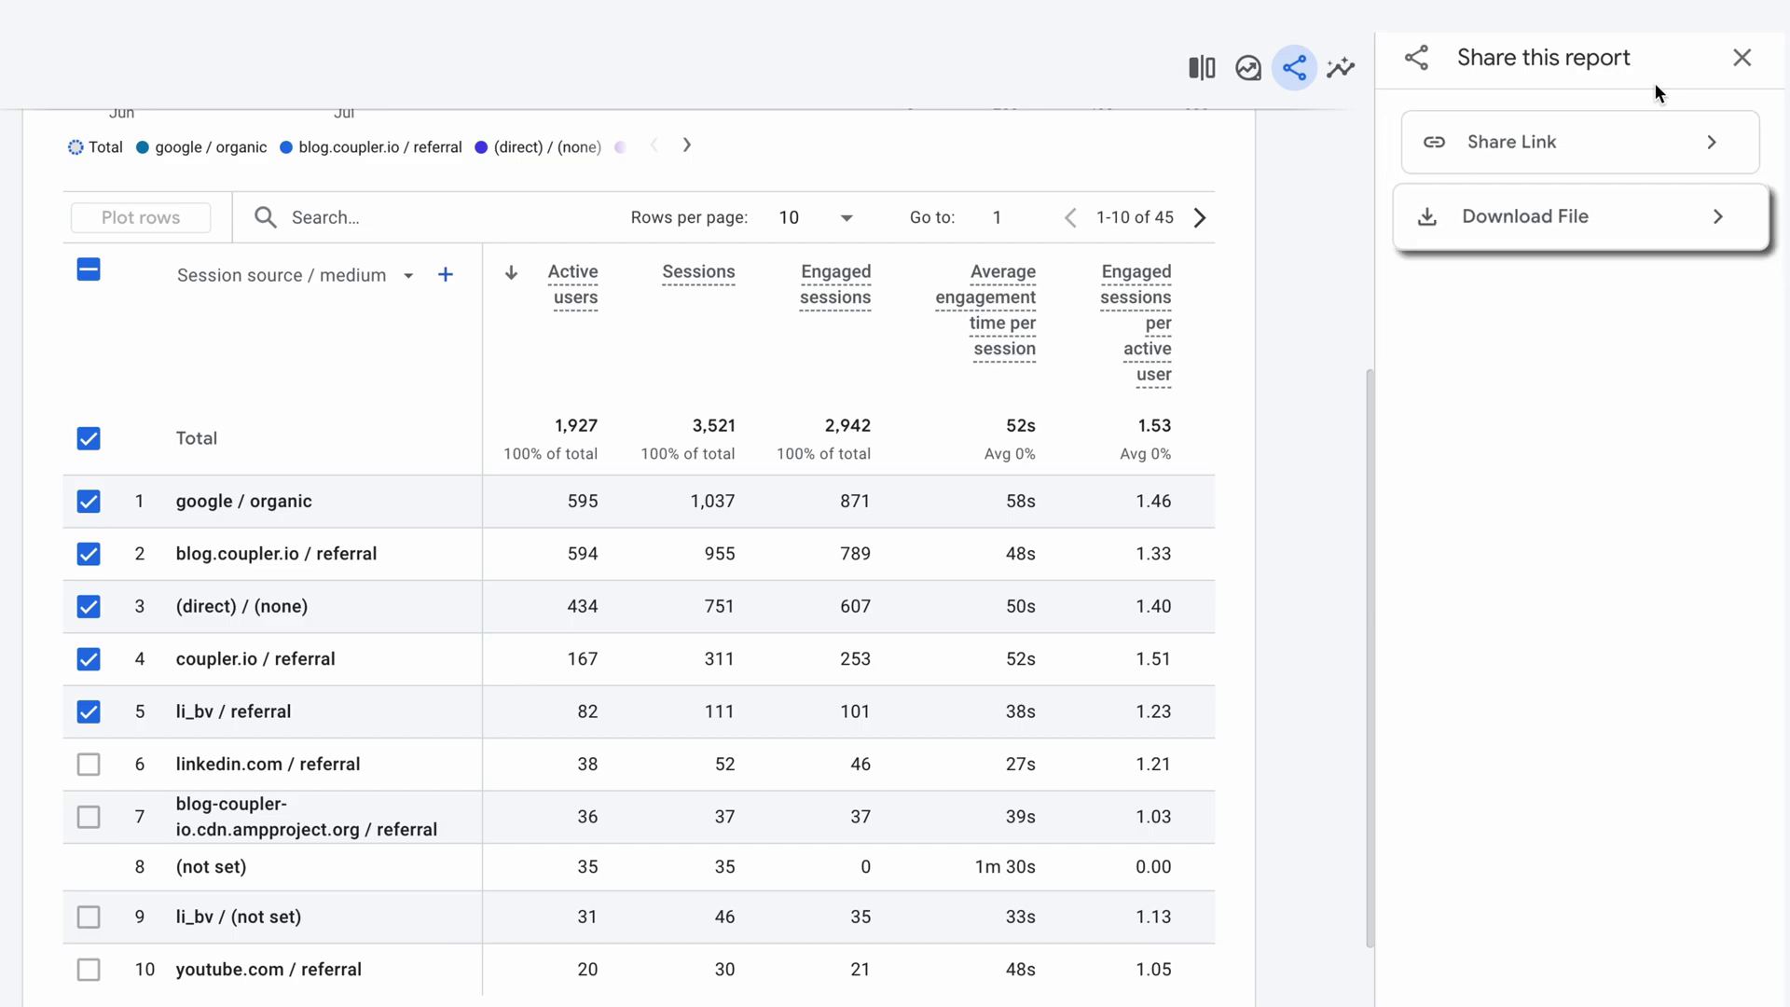
pyautogui.click(1626, 218)
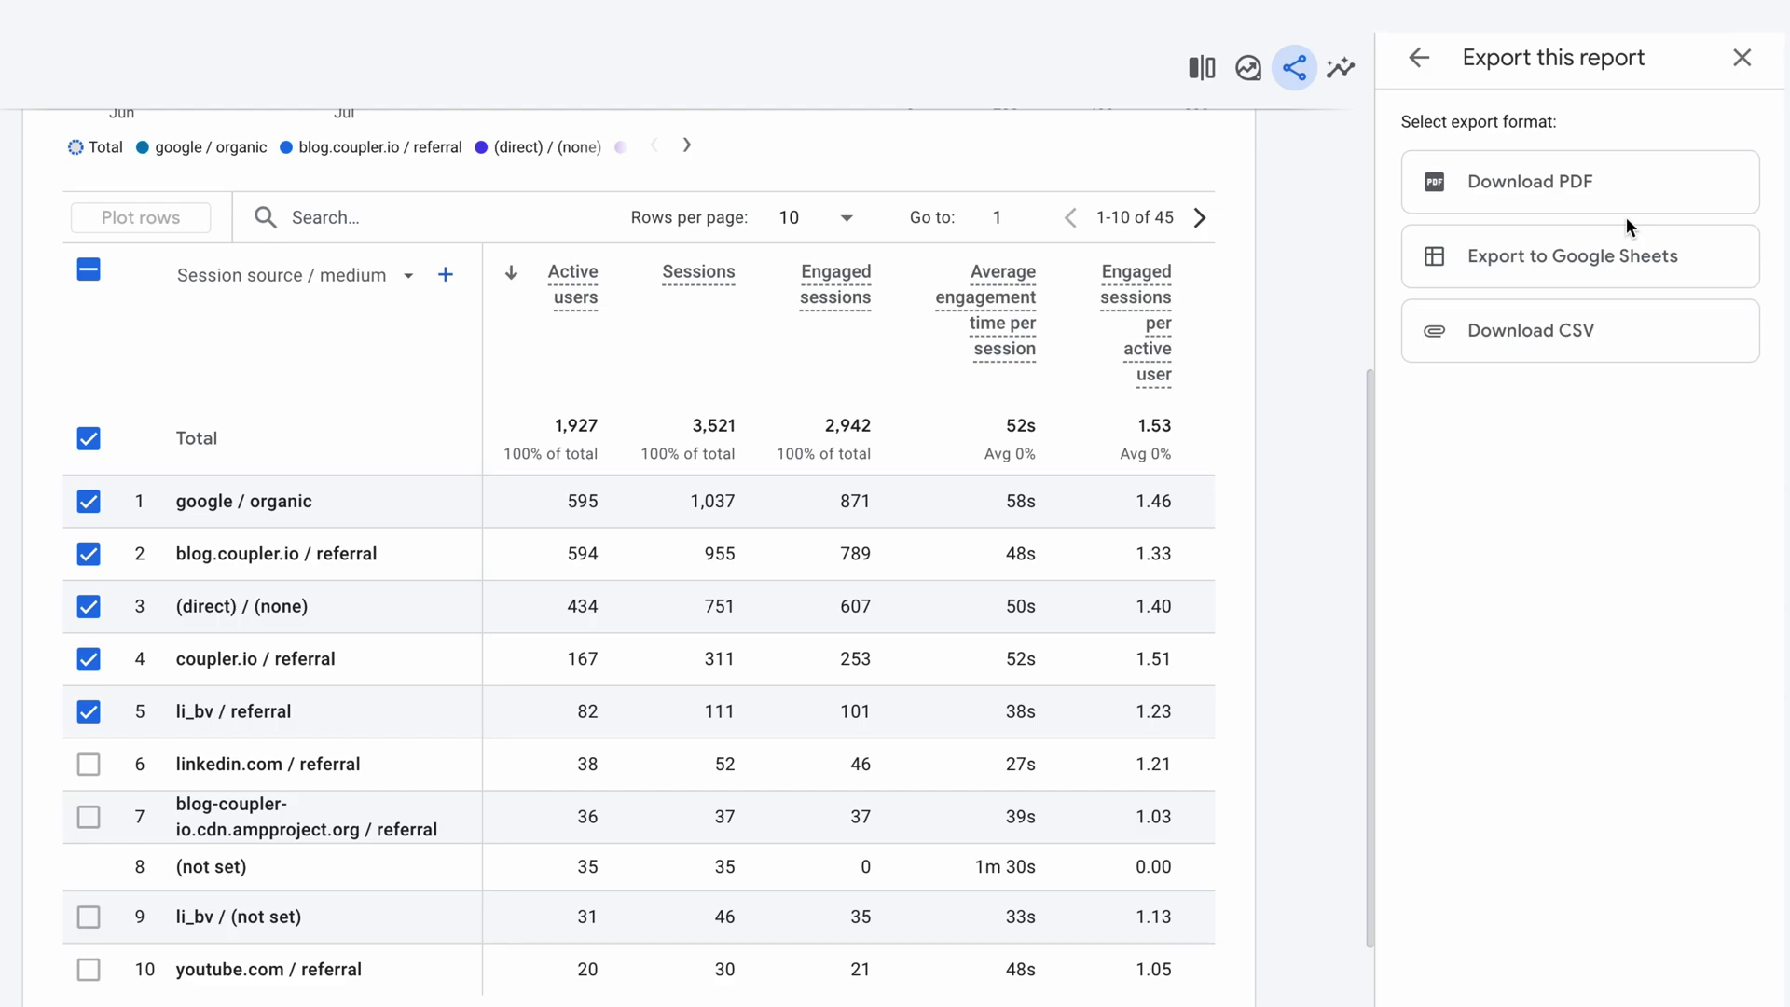
pyautogui.click(1629, 252)
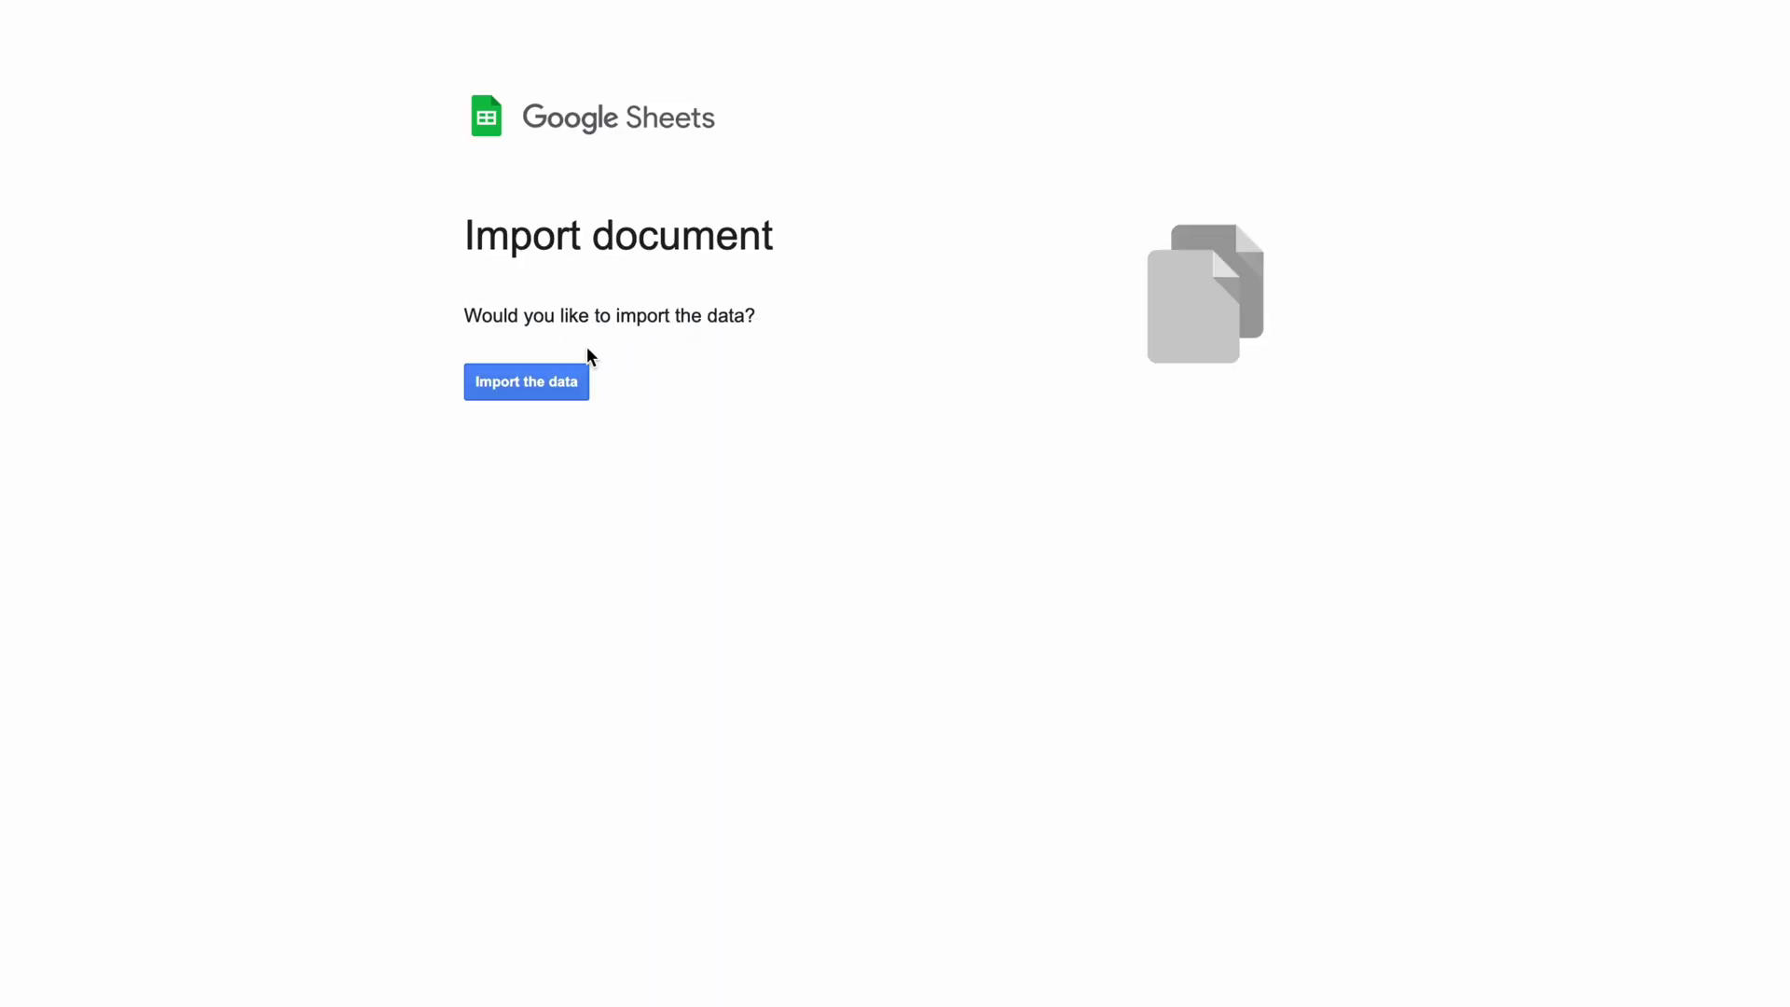
pyautogui.click(547, 374)
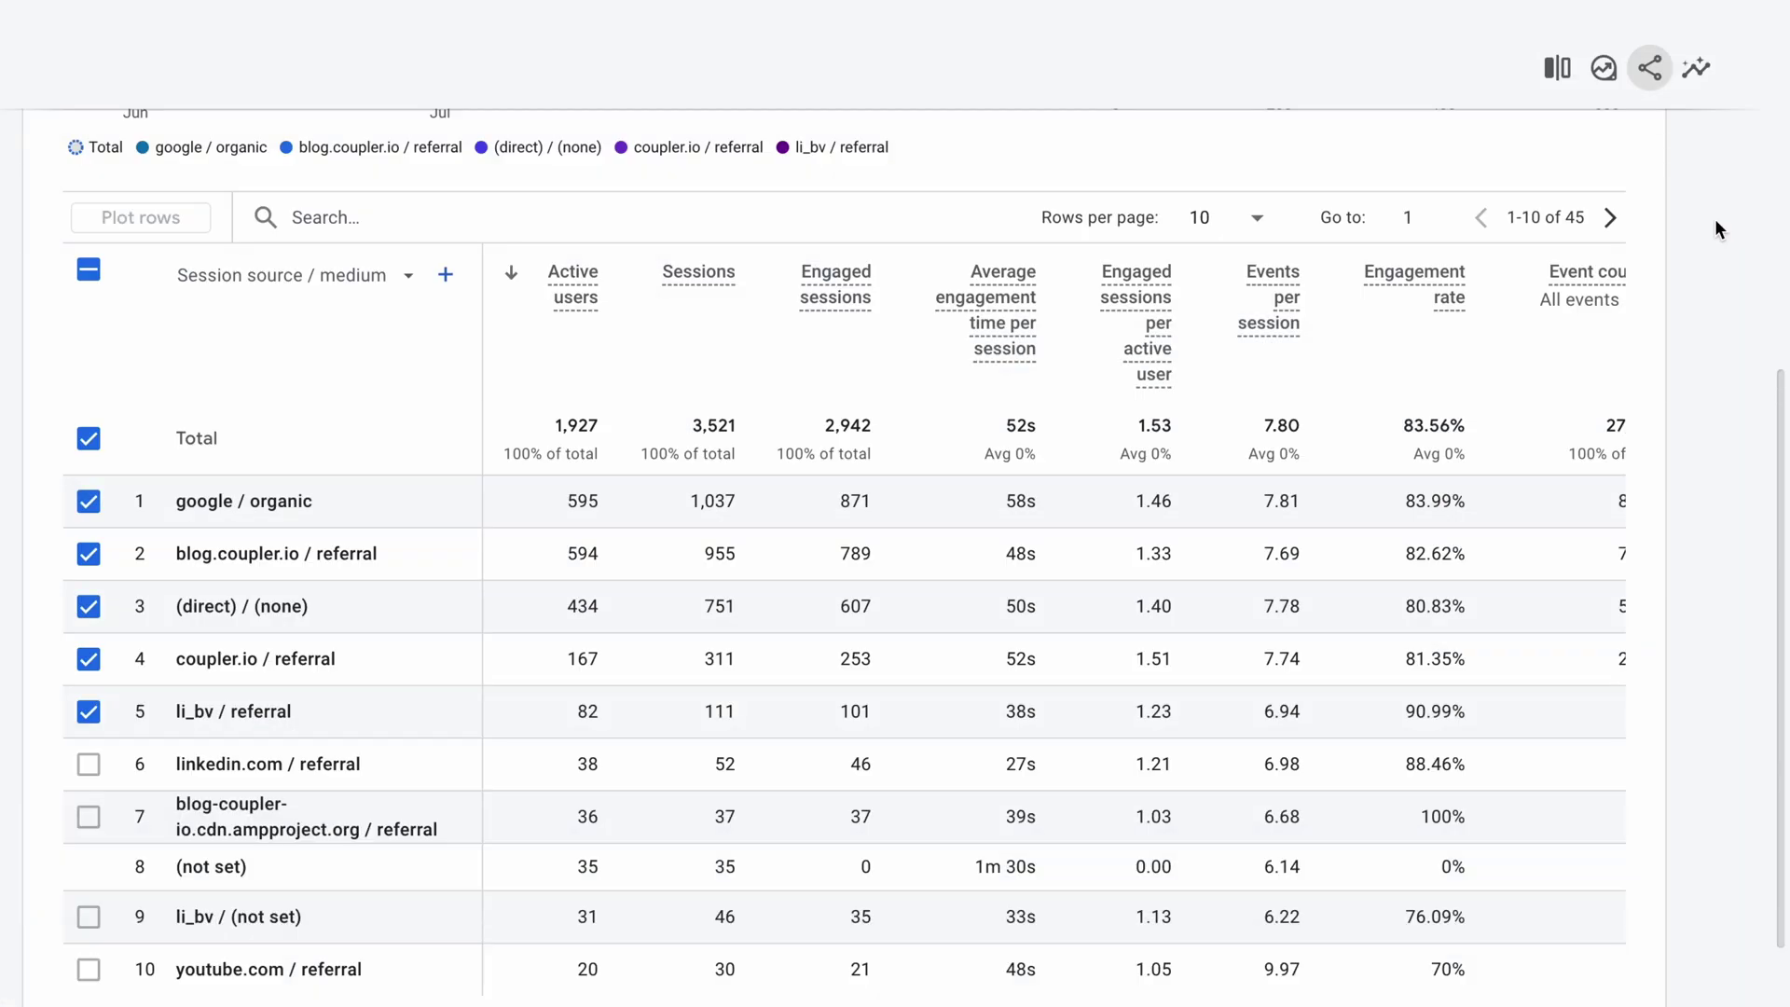
# Build a cohort exploration broken down by First user source and export it to Google Sheets
pyautogui.click(1605, 70)
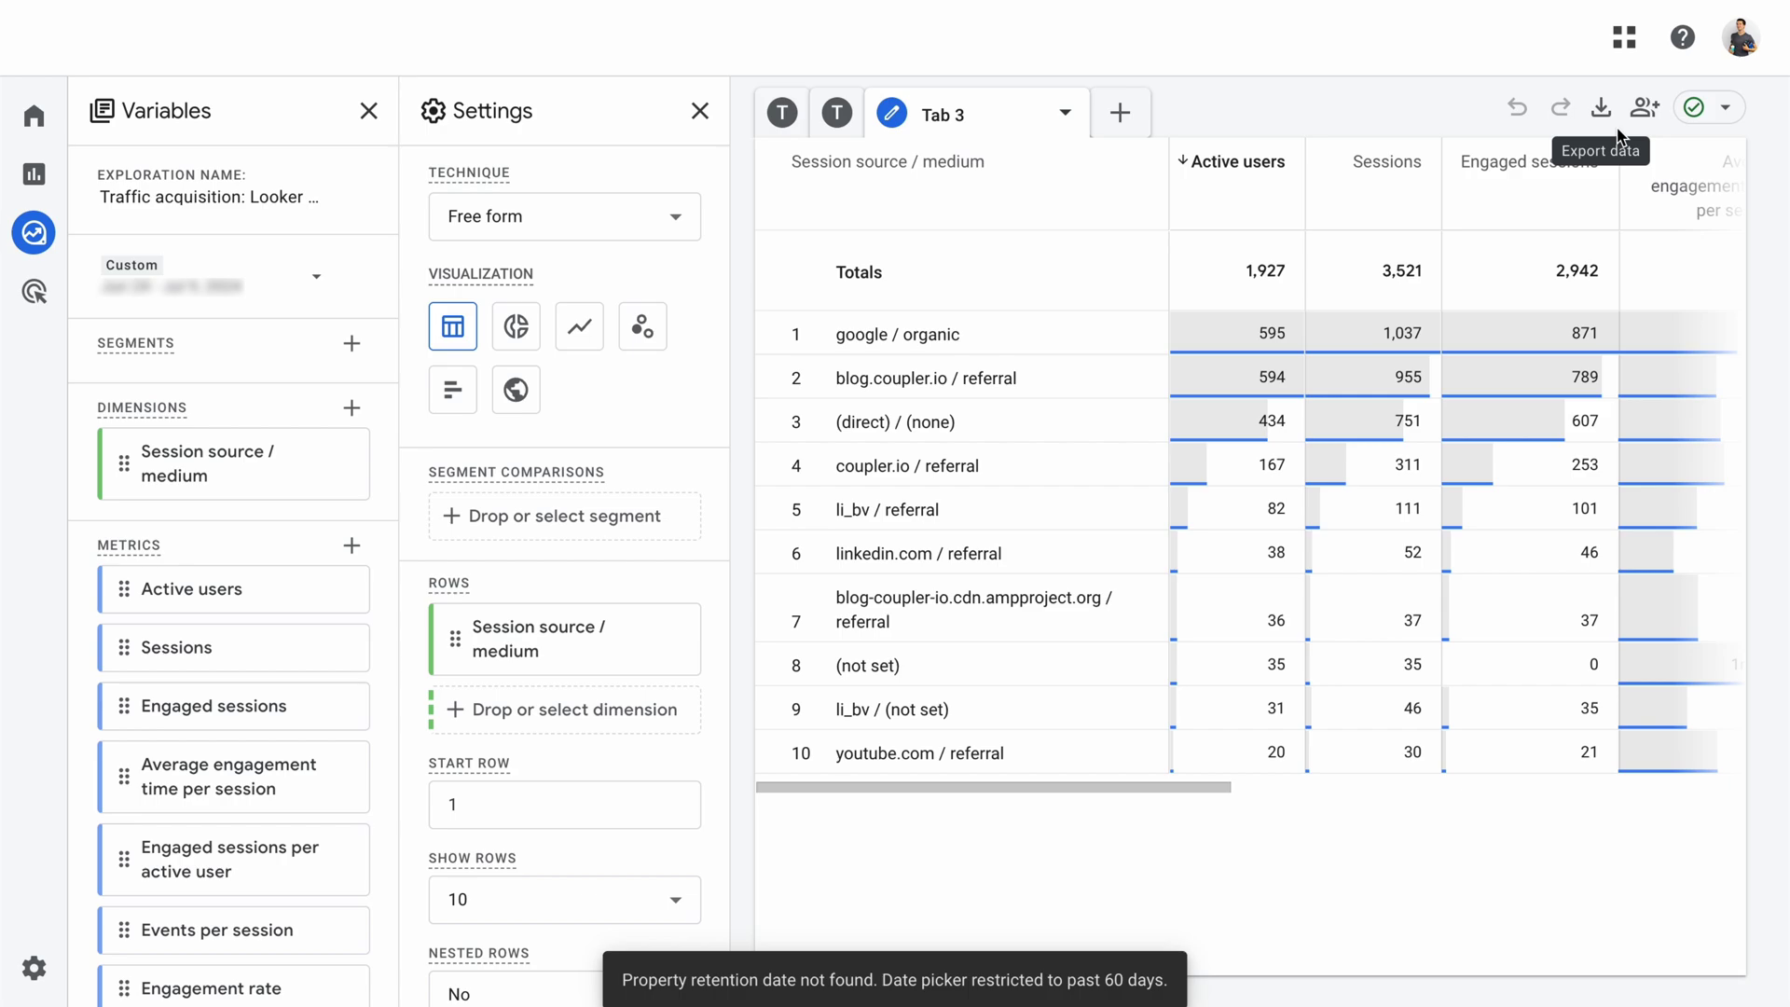
pyautogui.click(573, 224)
pyautogui.click(571, 337)
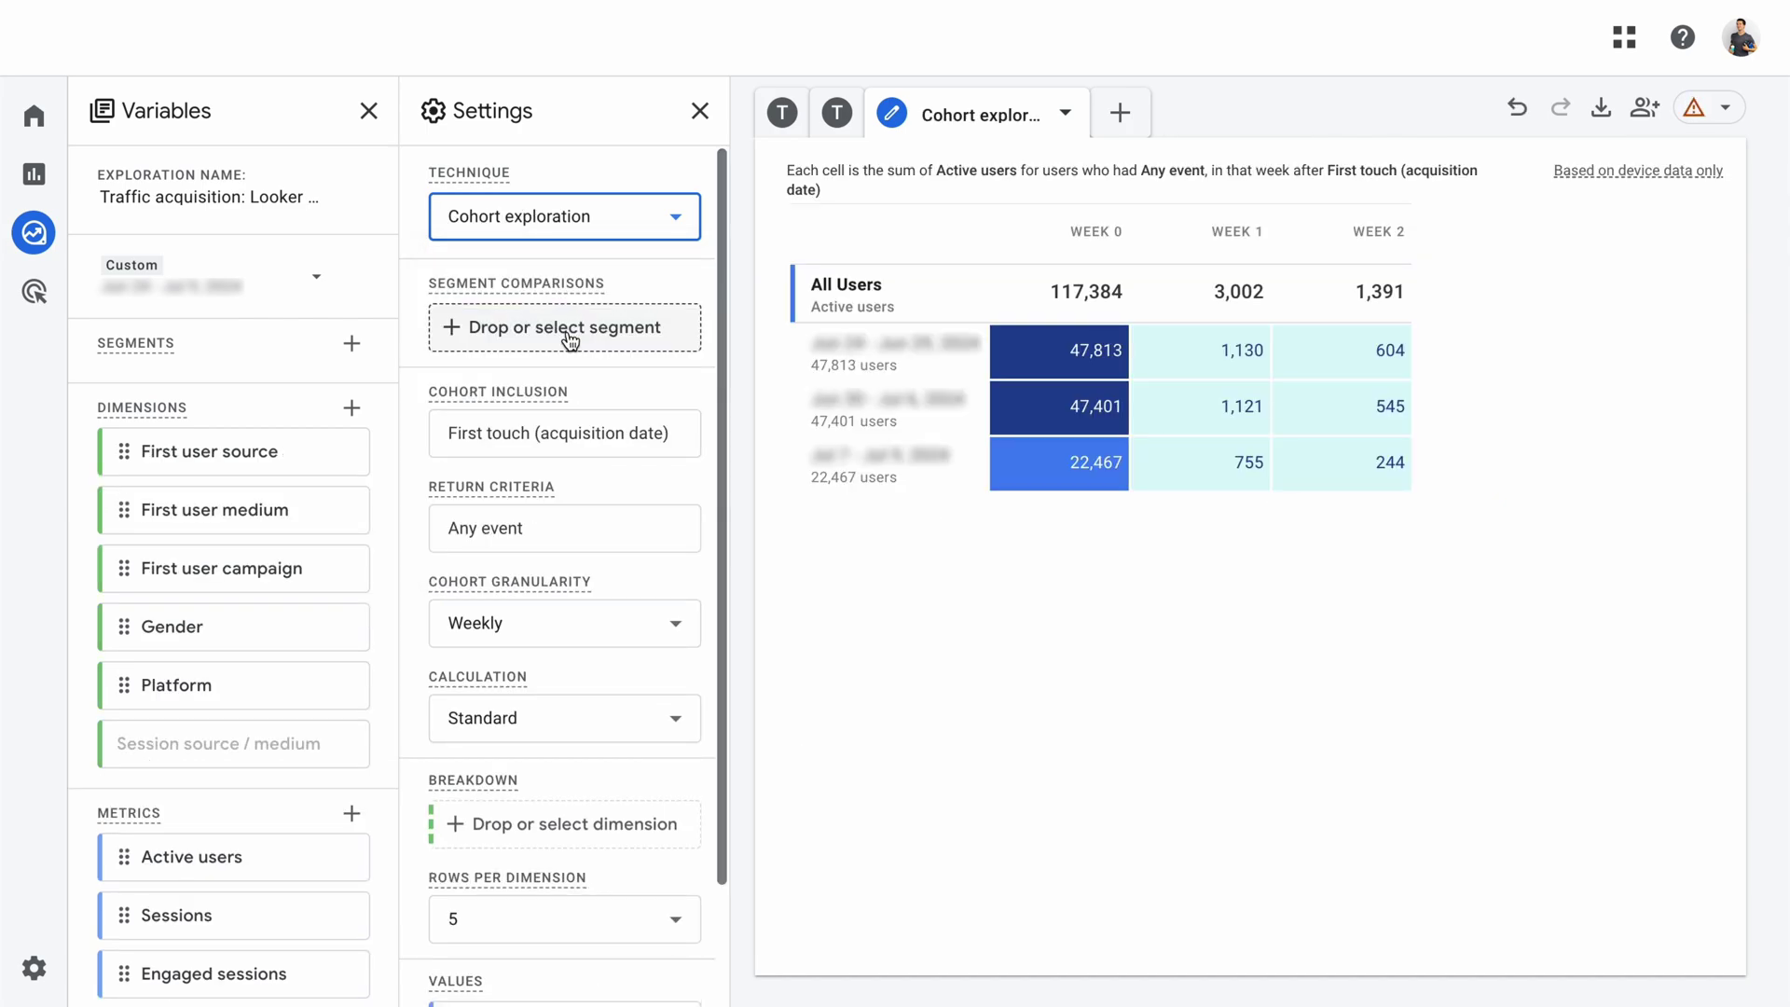
pyautogui.moveTo(337, 452); pyautogui.dragTo(564, 853)
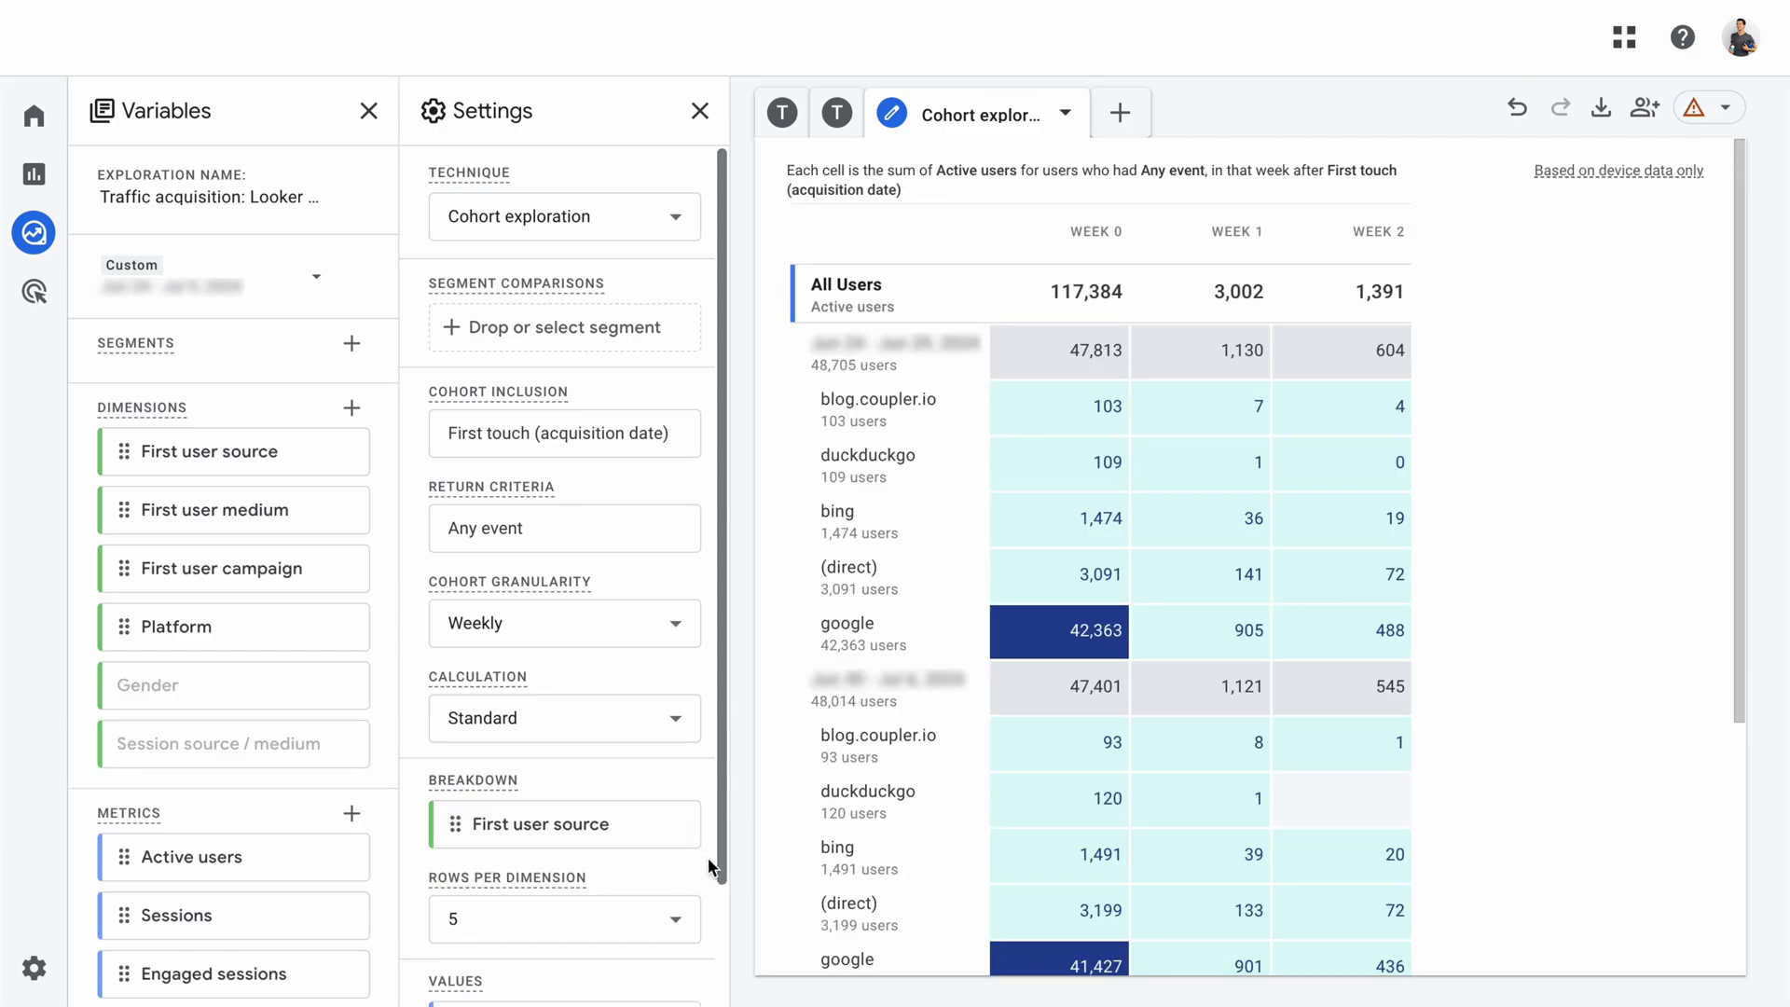
pyautogui.click(1594, 116)
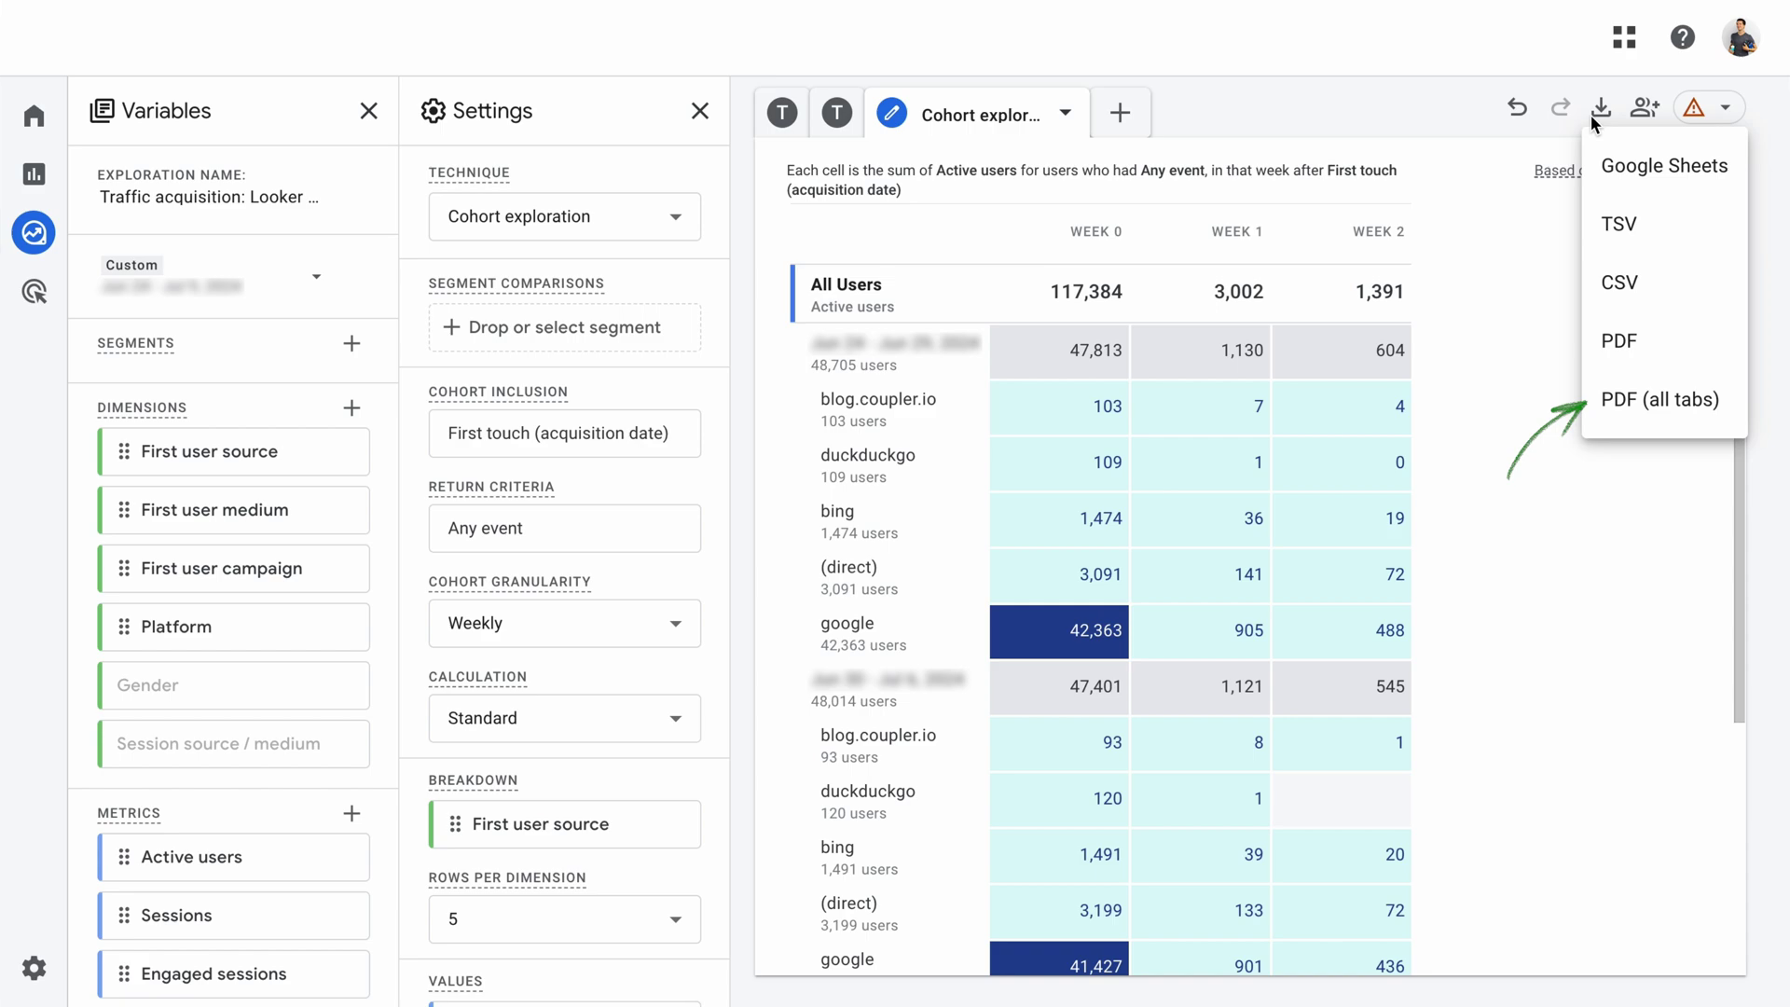
pyautogui.click(1650, 165)
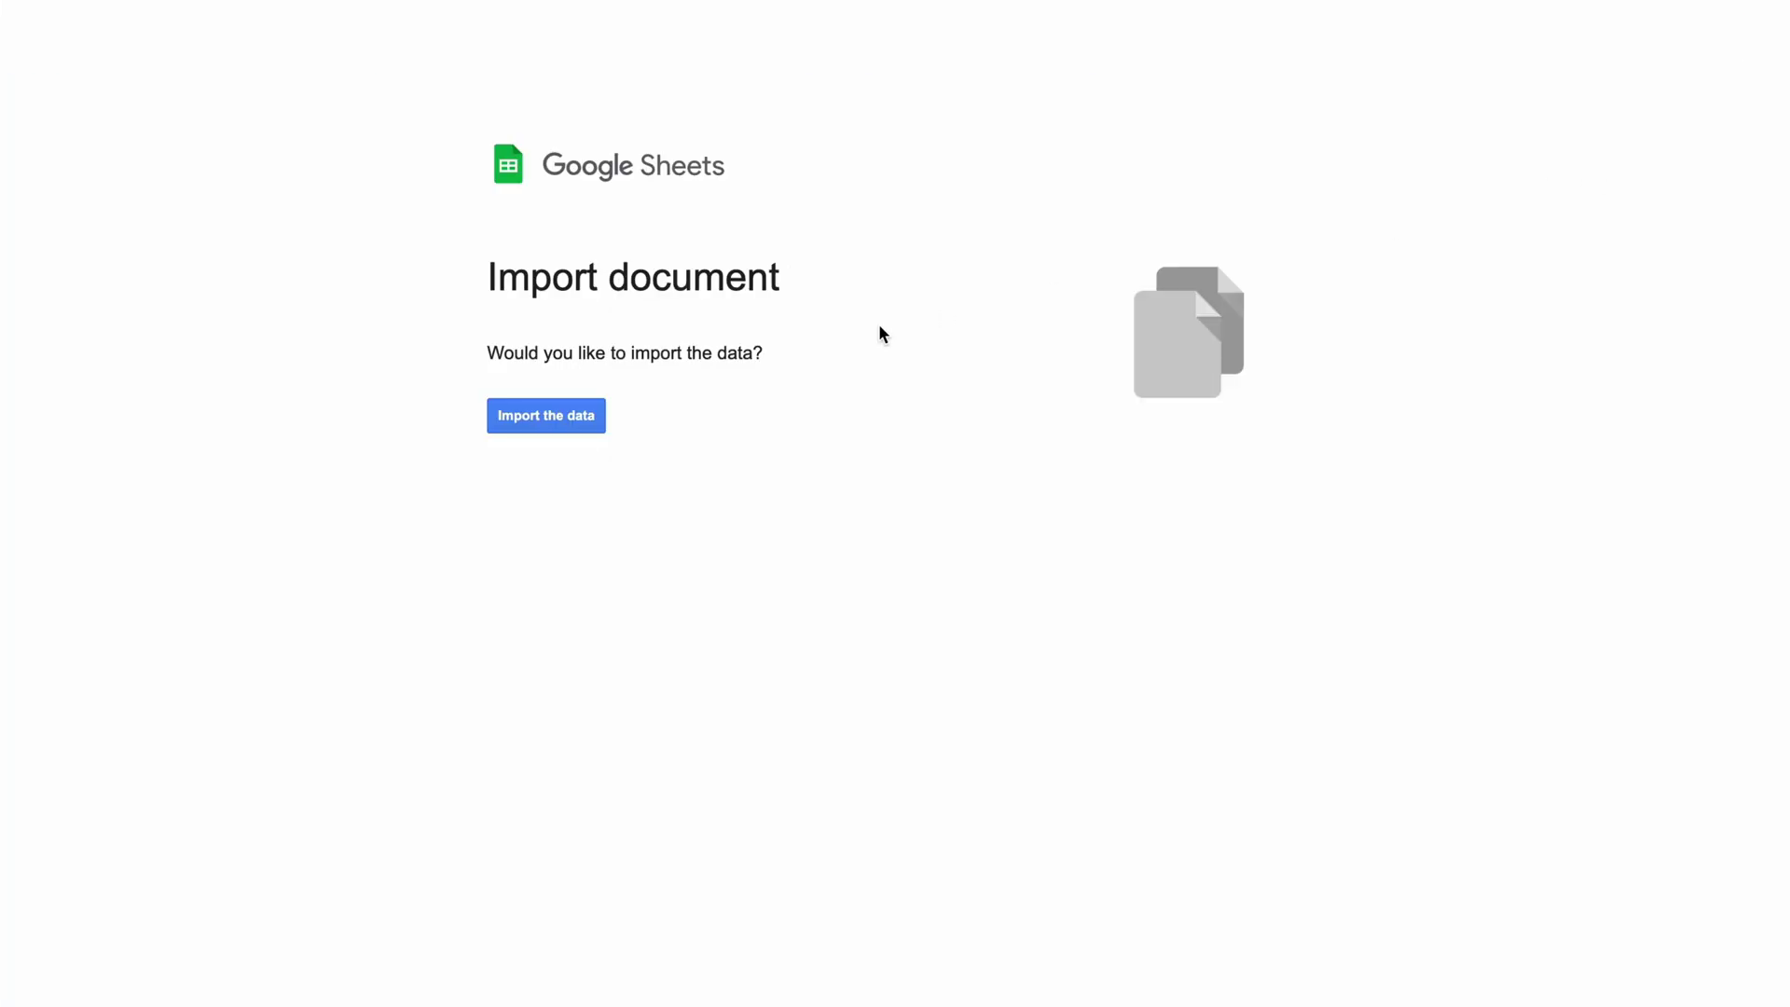
# Confirm importing the cohort exploration data into a new Google Sheets spreadsheet
pyautogui.click(570, 422)
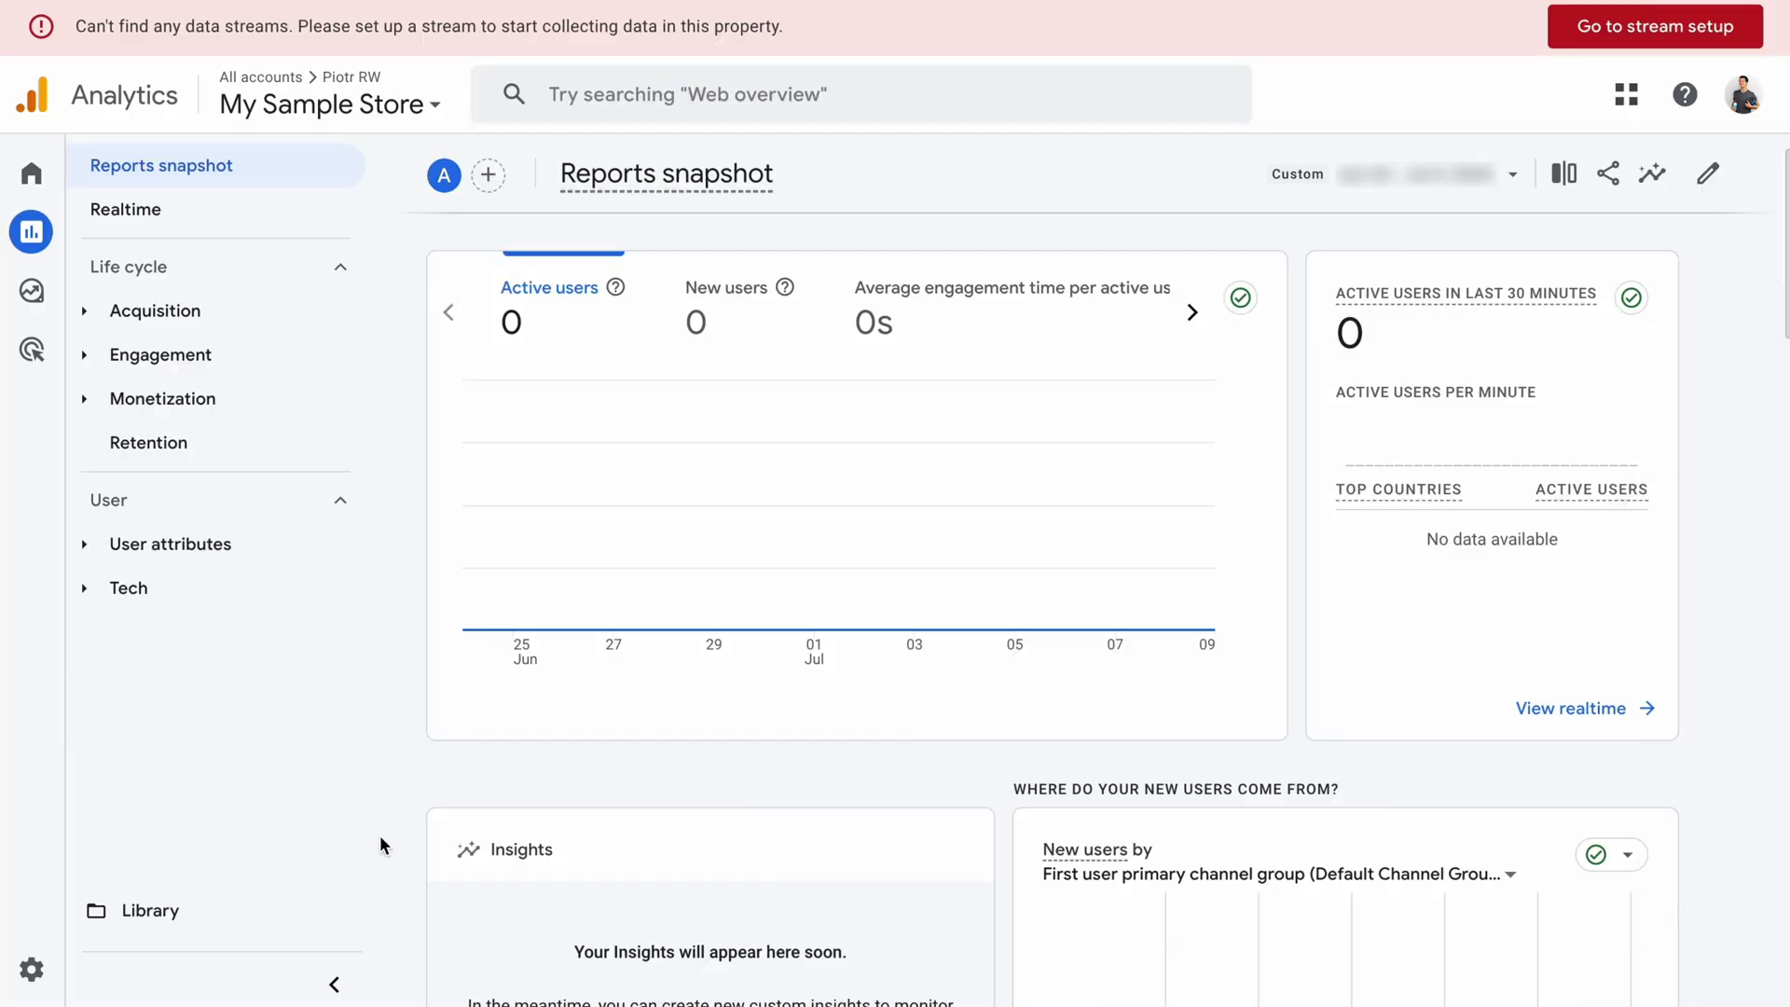
# Start a new BigQuery link under Admin > Product links, targeting My First Project
pyautogui.moveTo(42, 972)
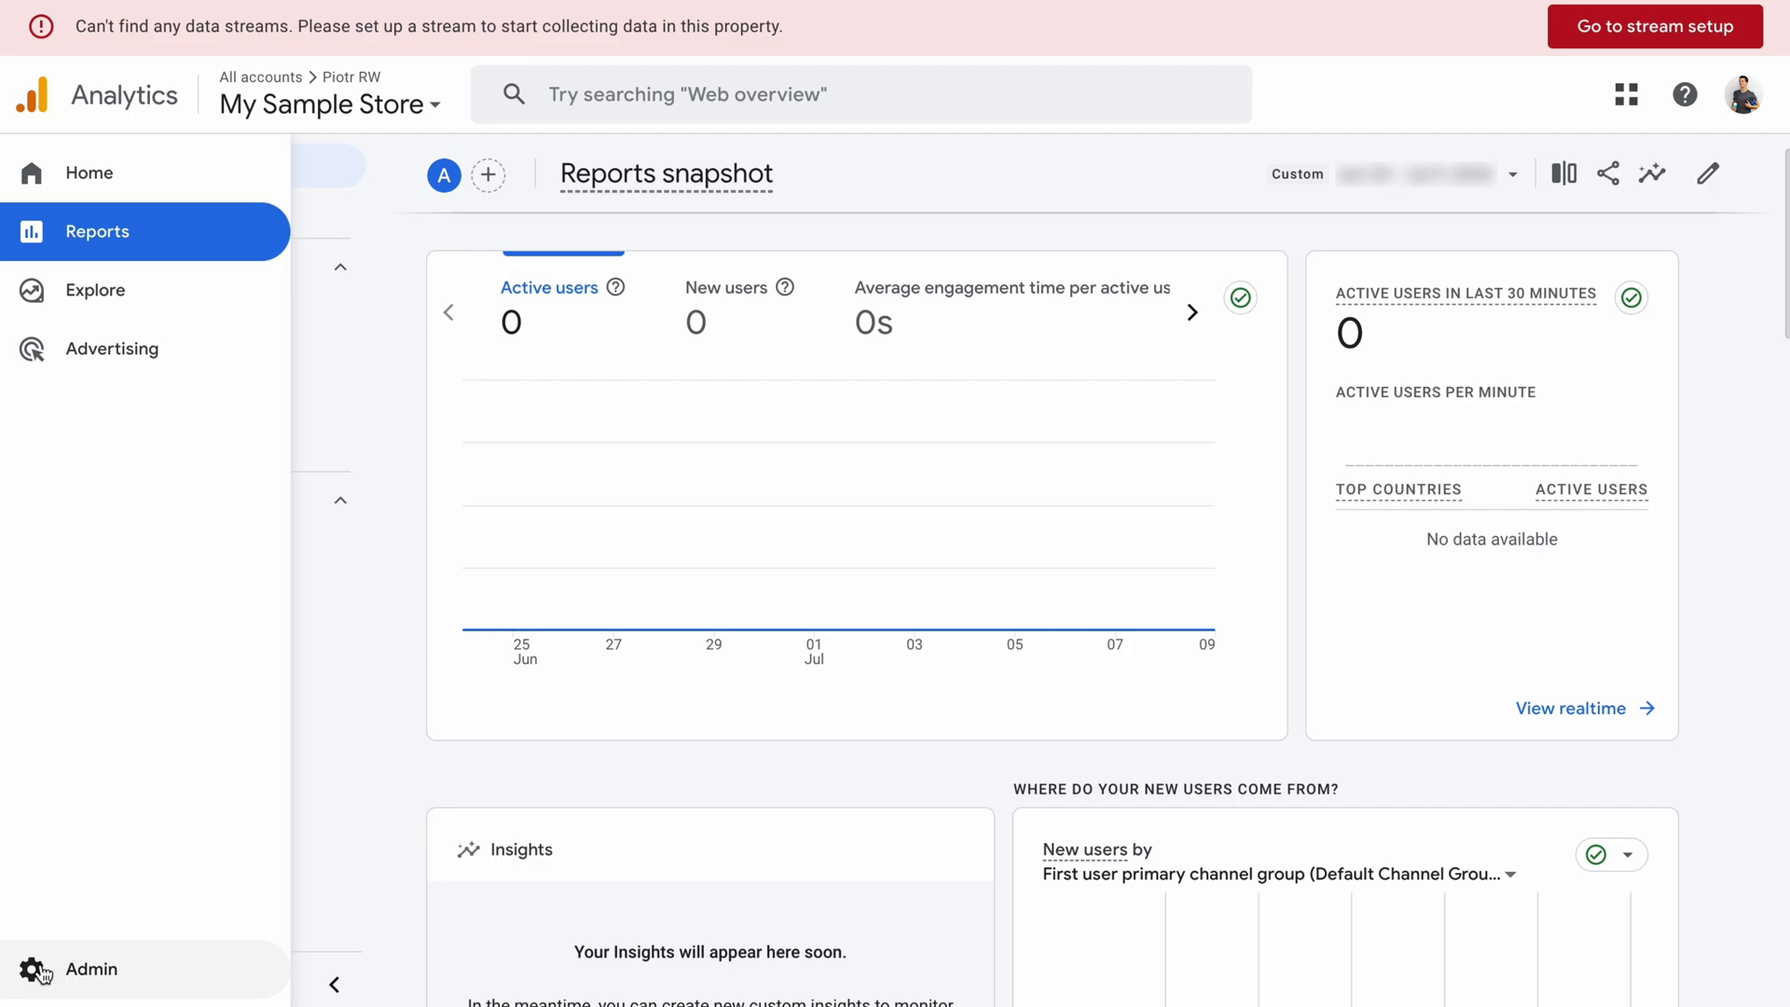
pyautogui.click(42, 973)
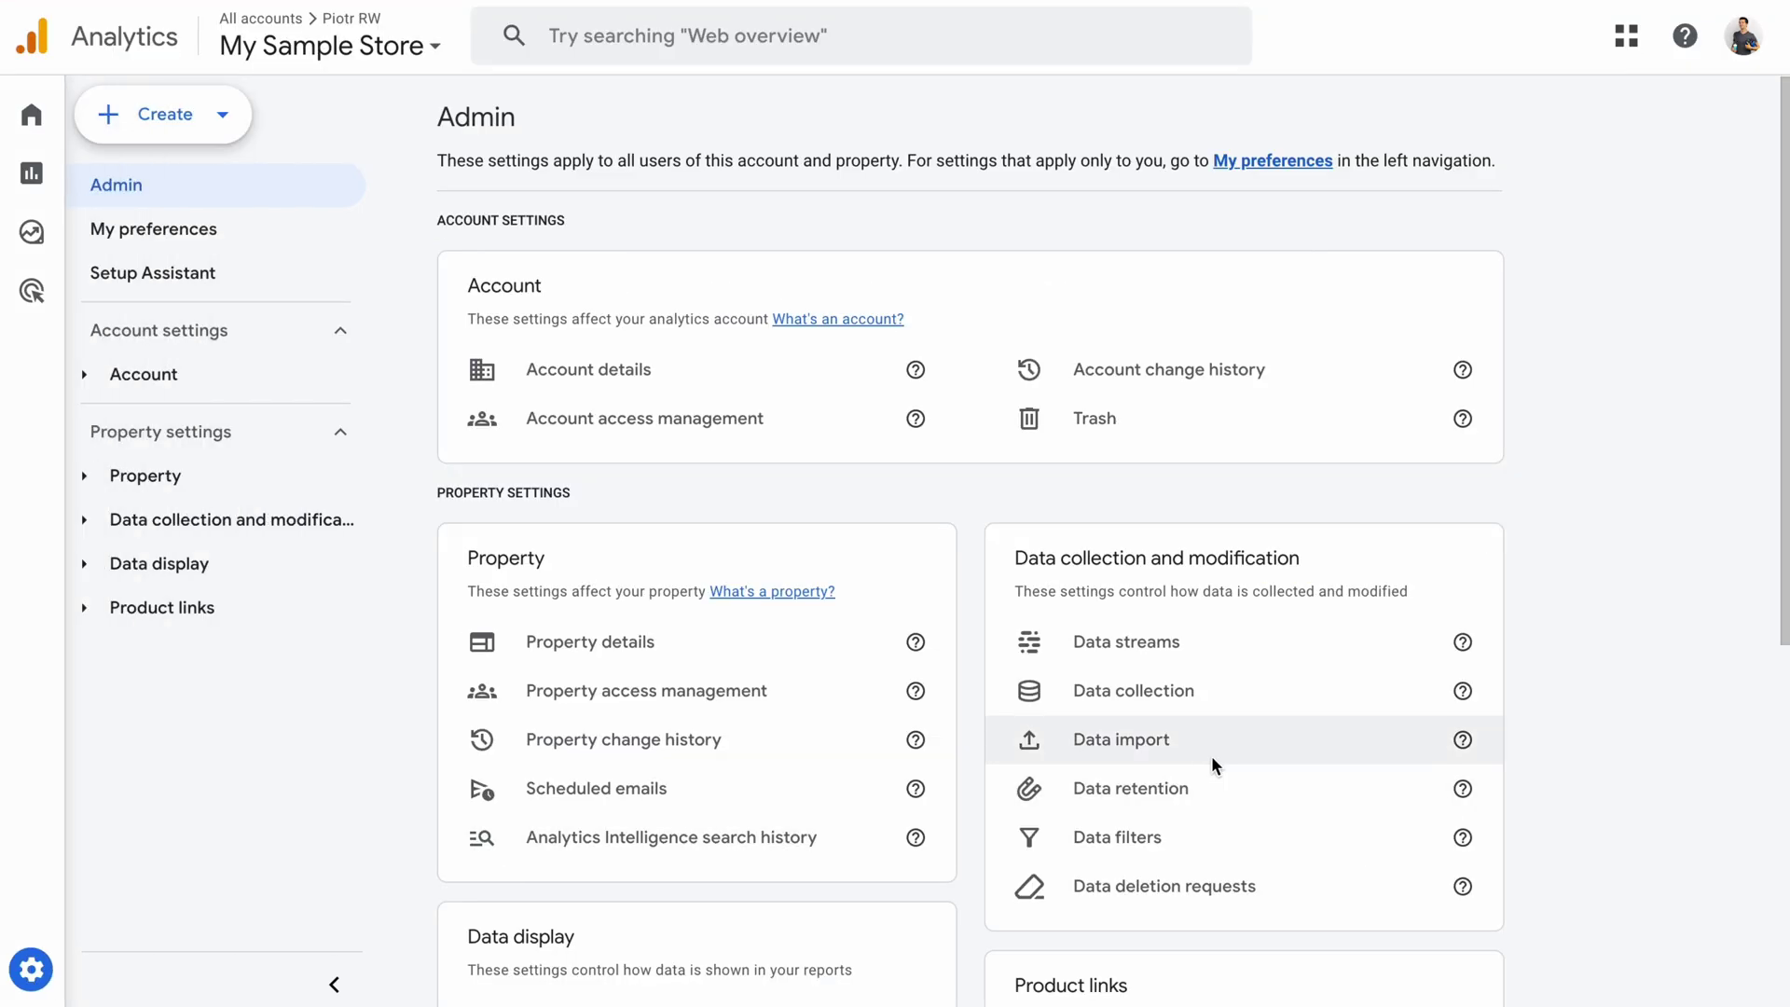
pyautogui.scroll(-4, 1216, 764)
pyautogui.scroll(-3, 1216, 765)
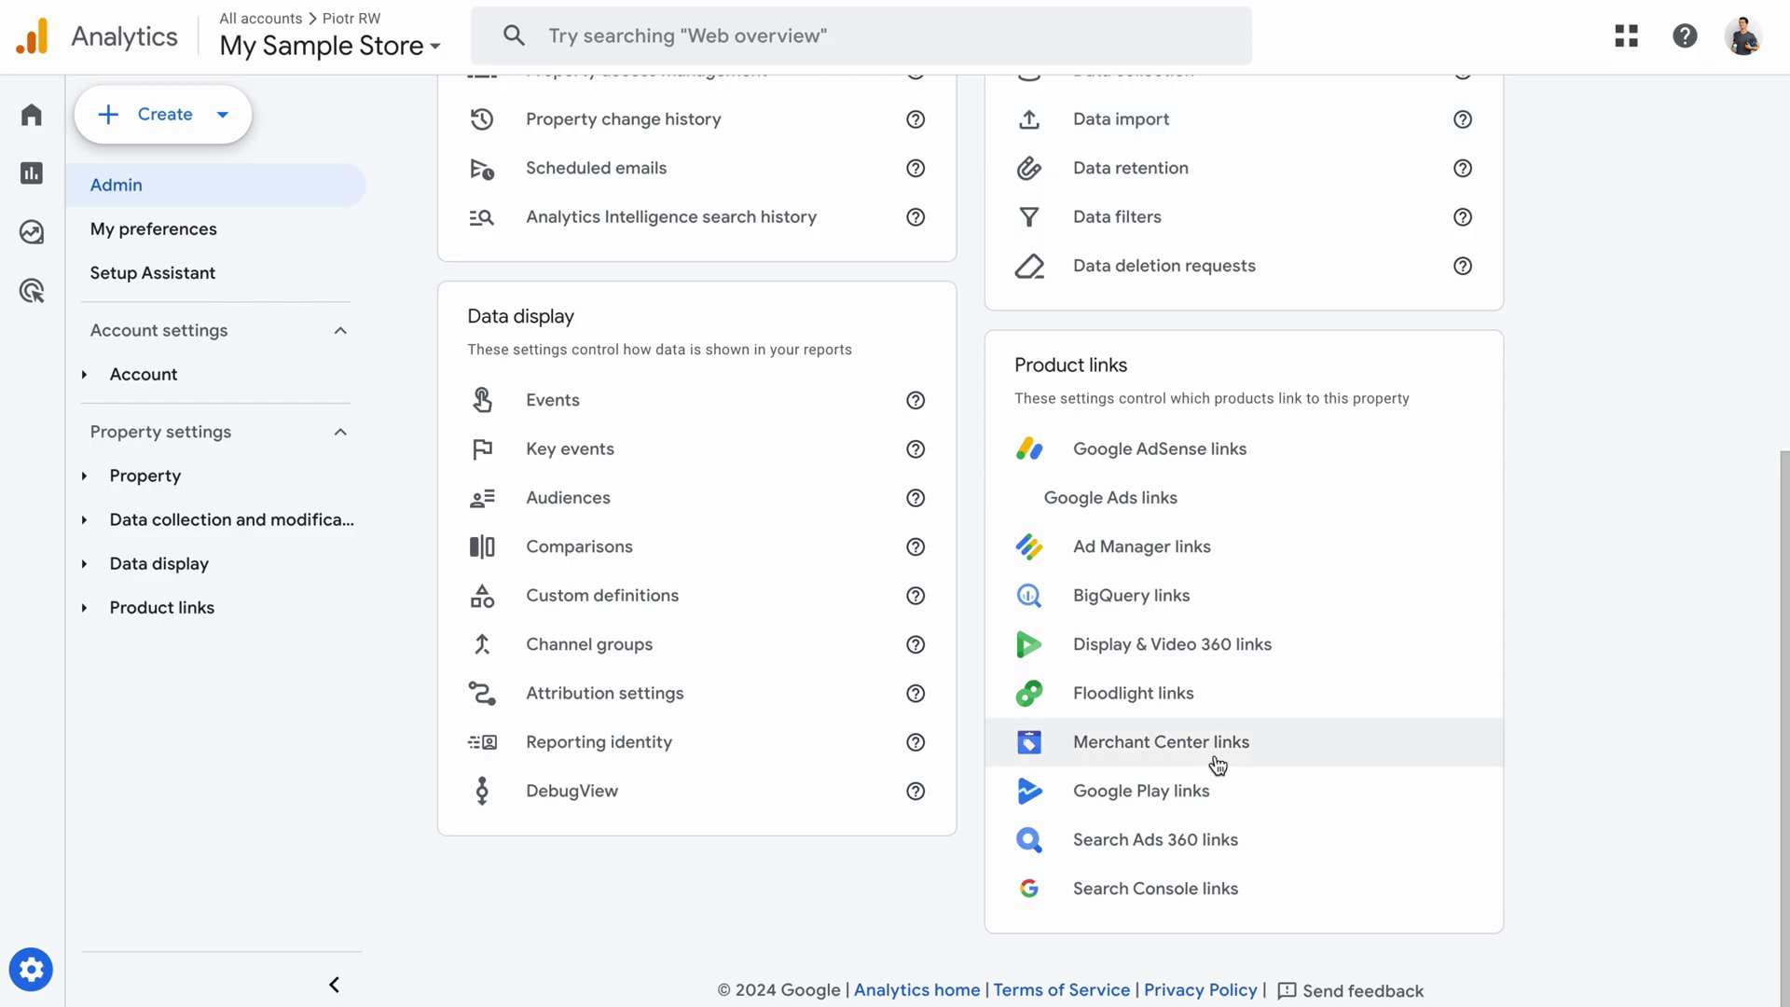
pyautogui.click(1134, 601)
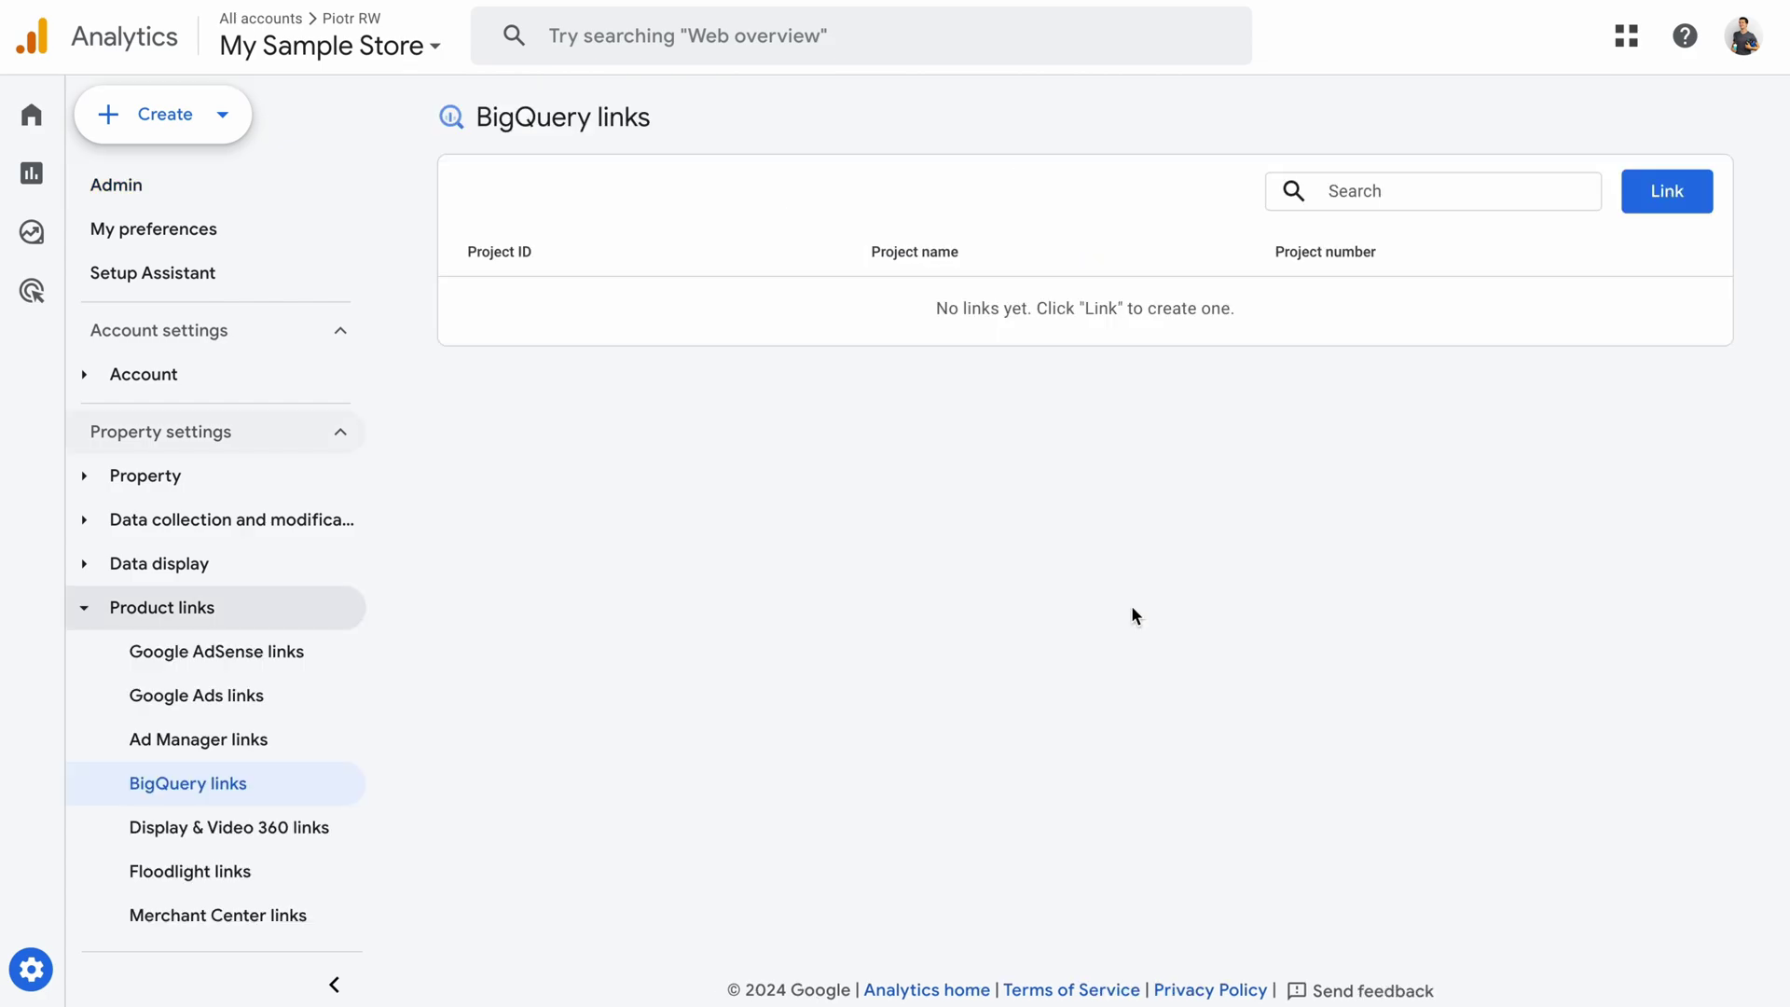
pyautogui.click(1642, 207)
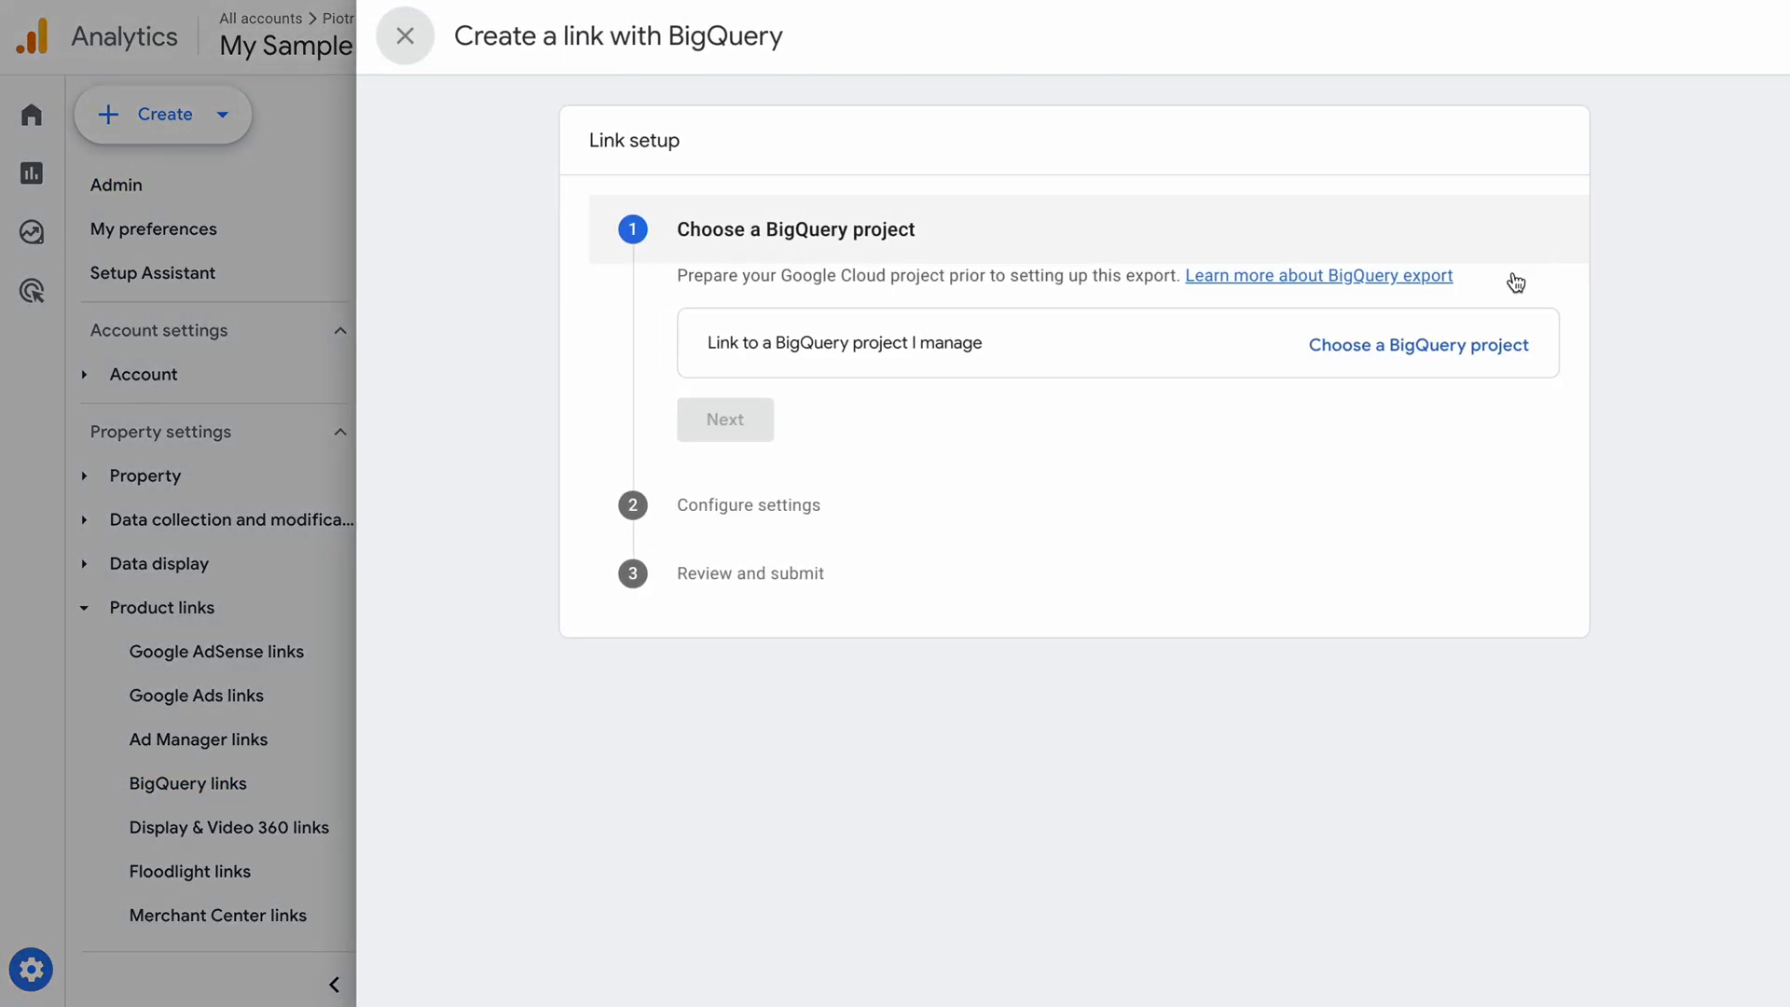
pyautogui.click(1401, 348)
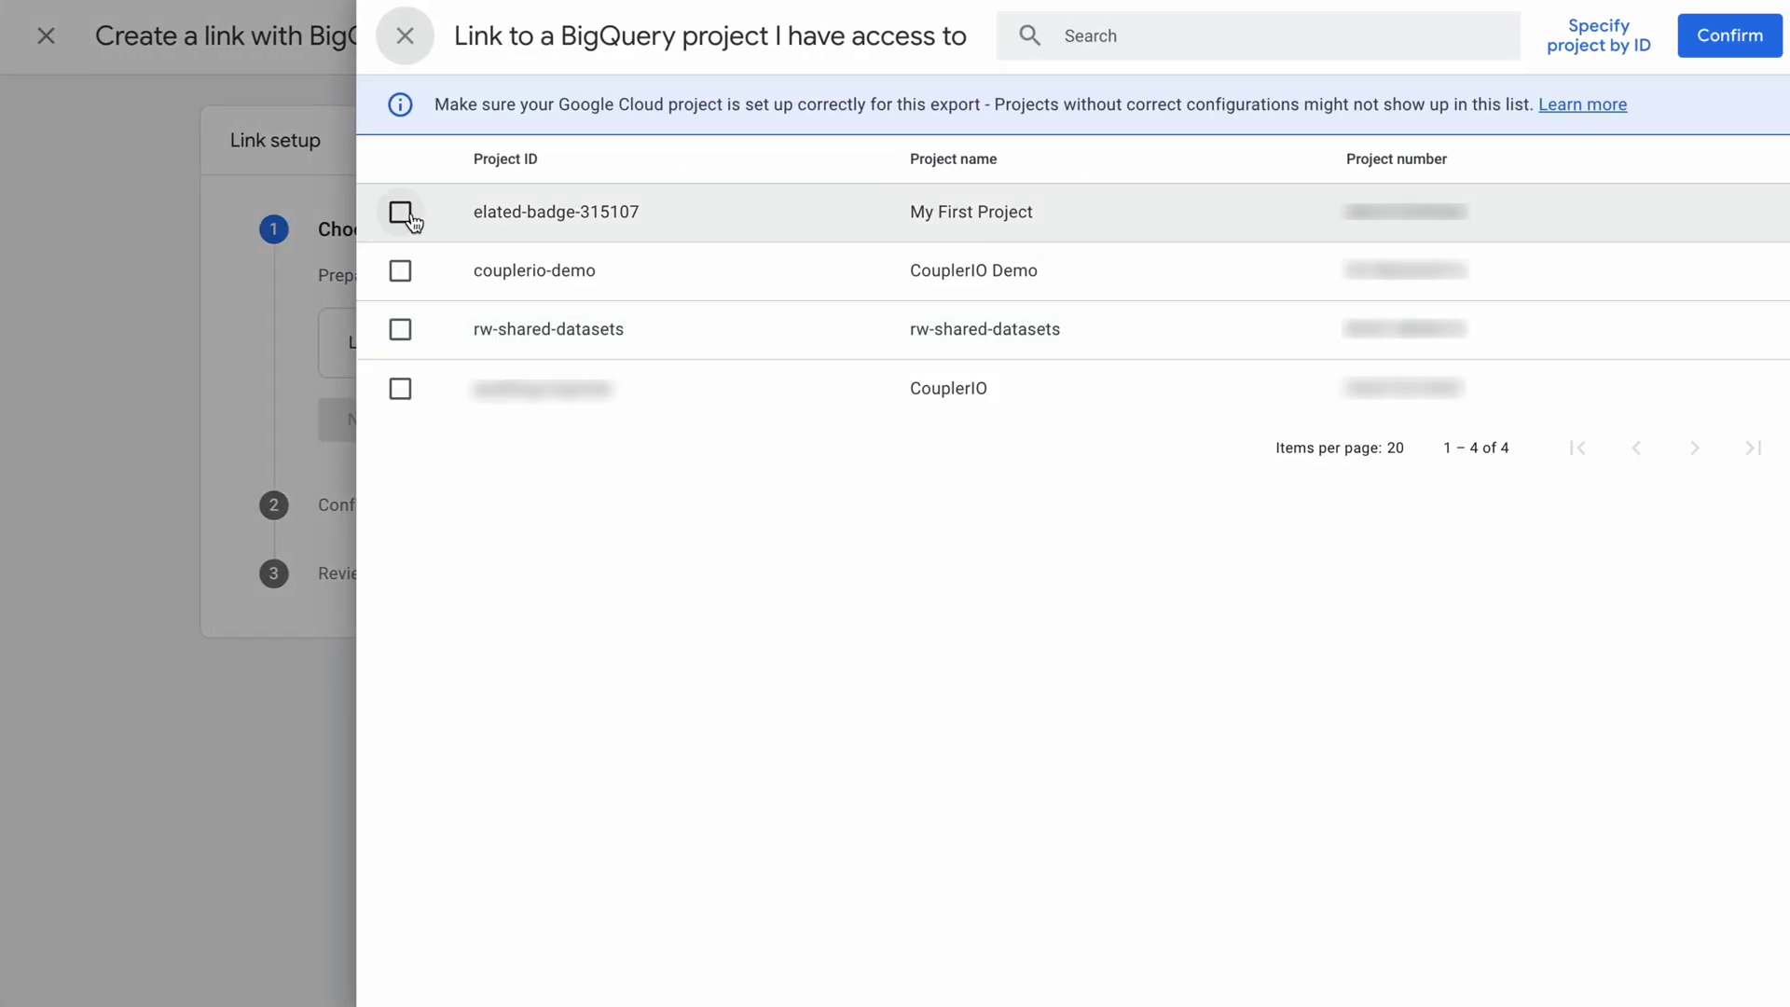
pyautogui.click(401, 215)
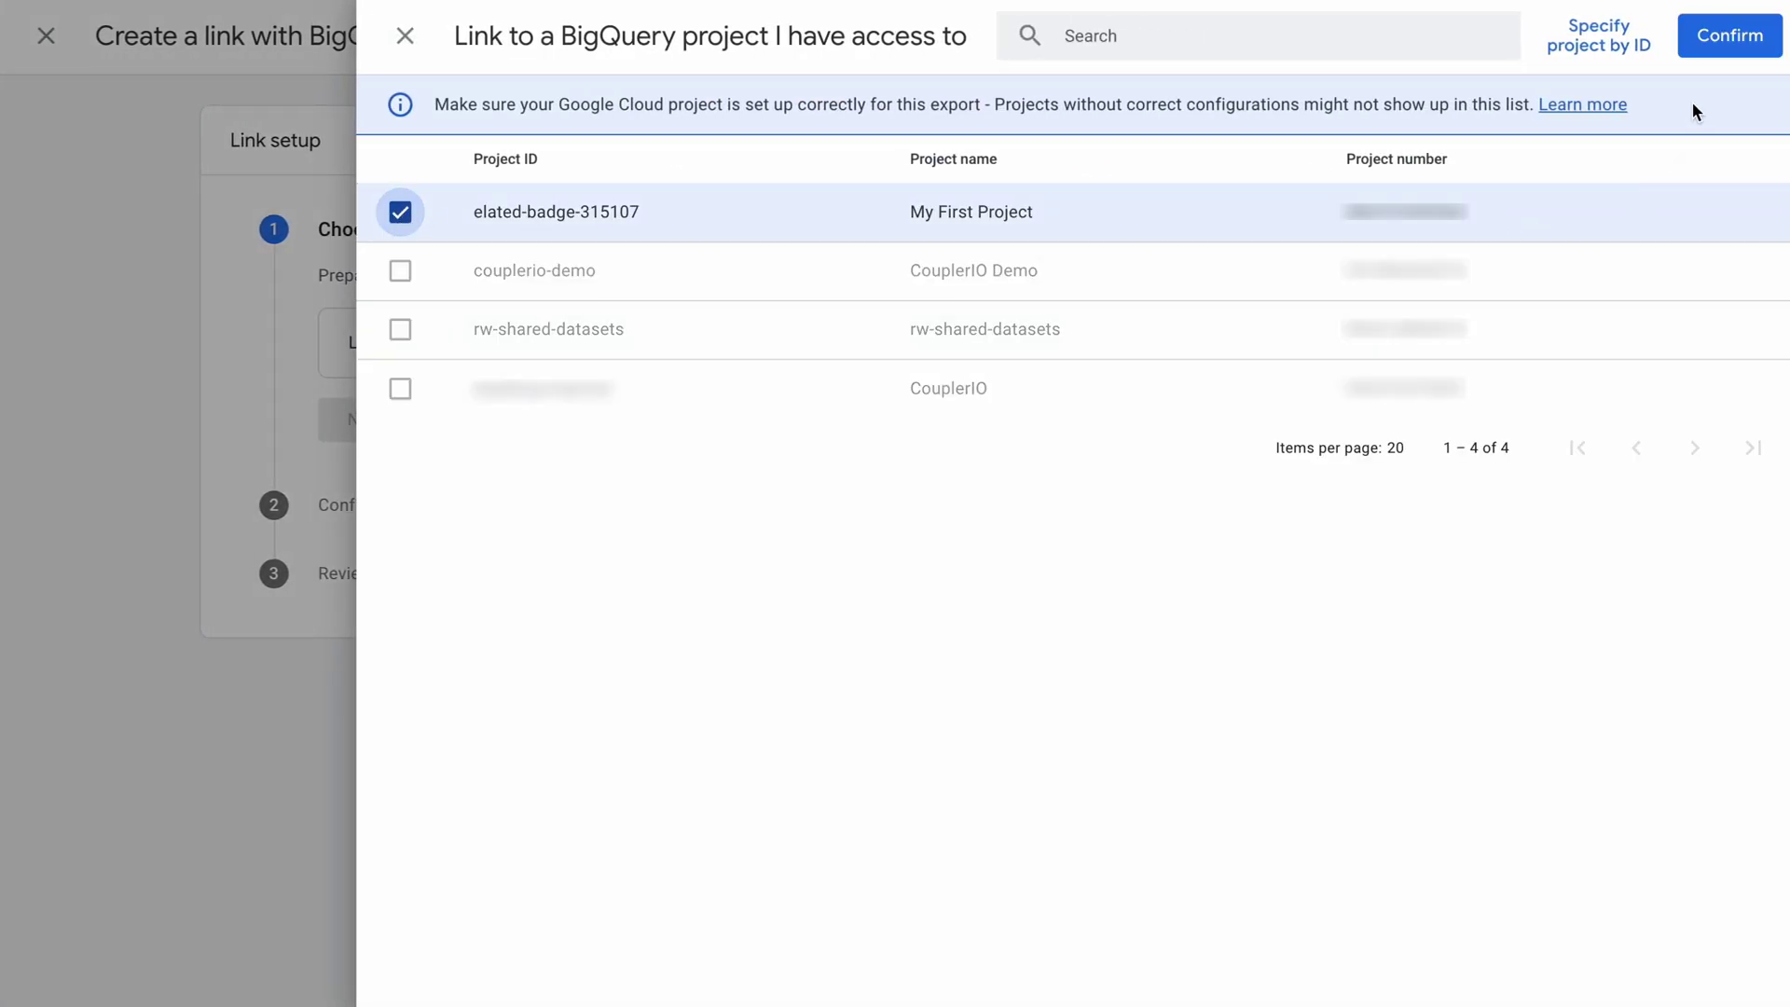
pyautogui.click(1717, 45)
# Enable daily export of event and user data, then submit the BigQuery link
pyautogui.click(704, 588)
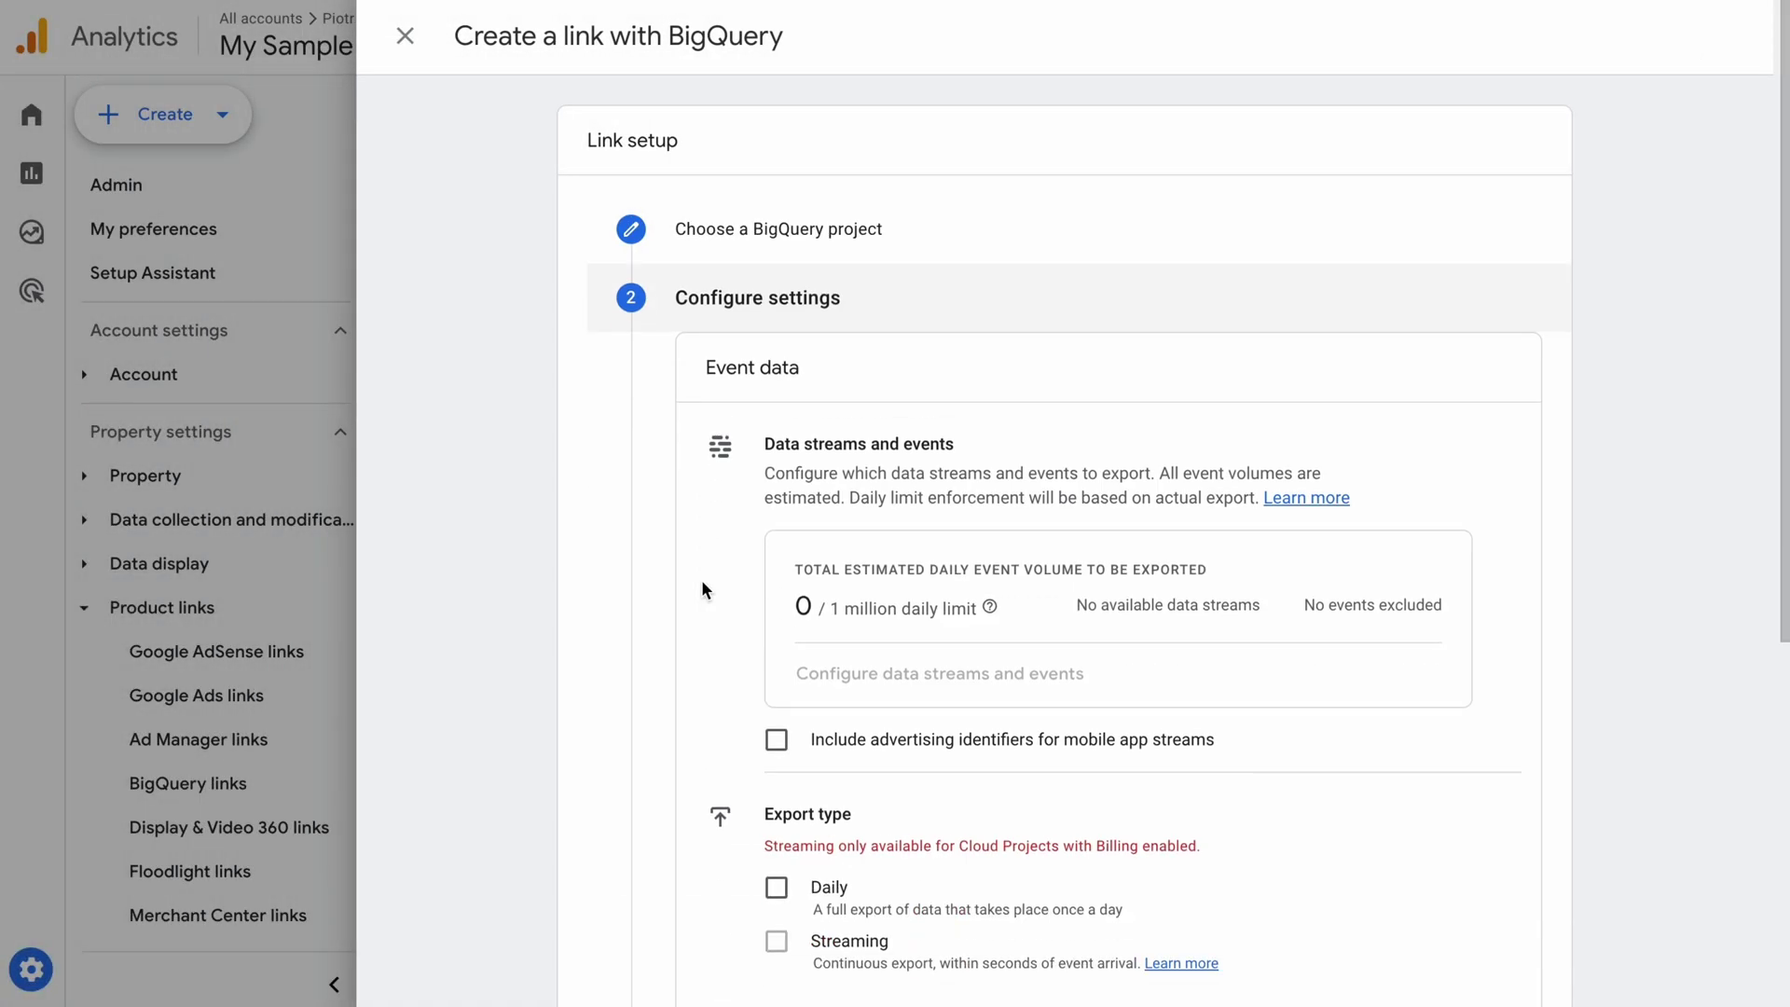
pyautogui.scroll(-4, 704, 590)
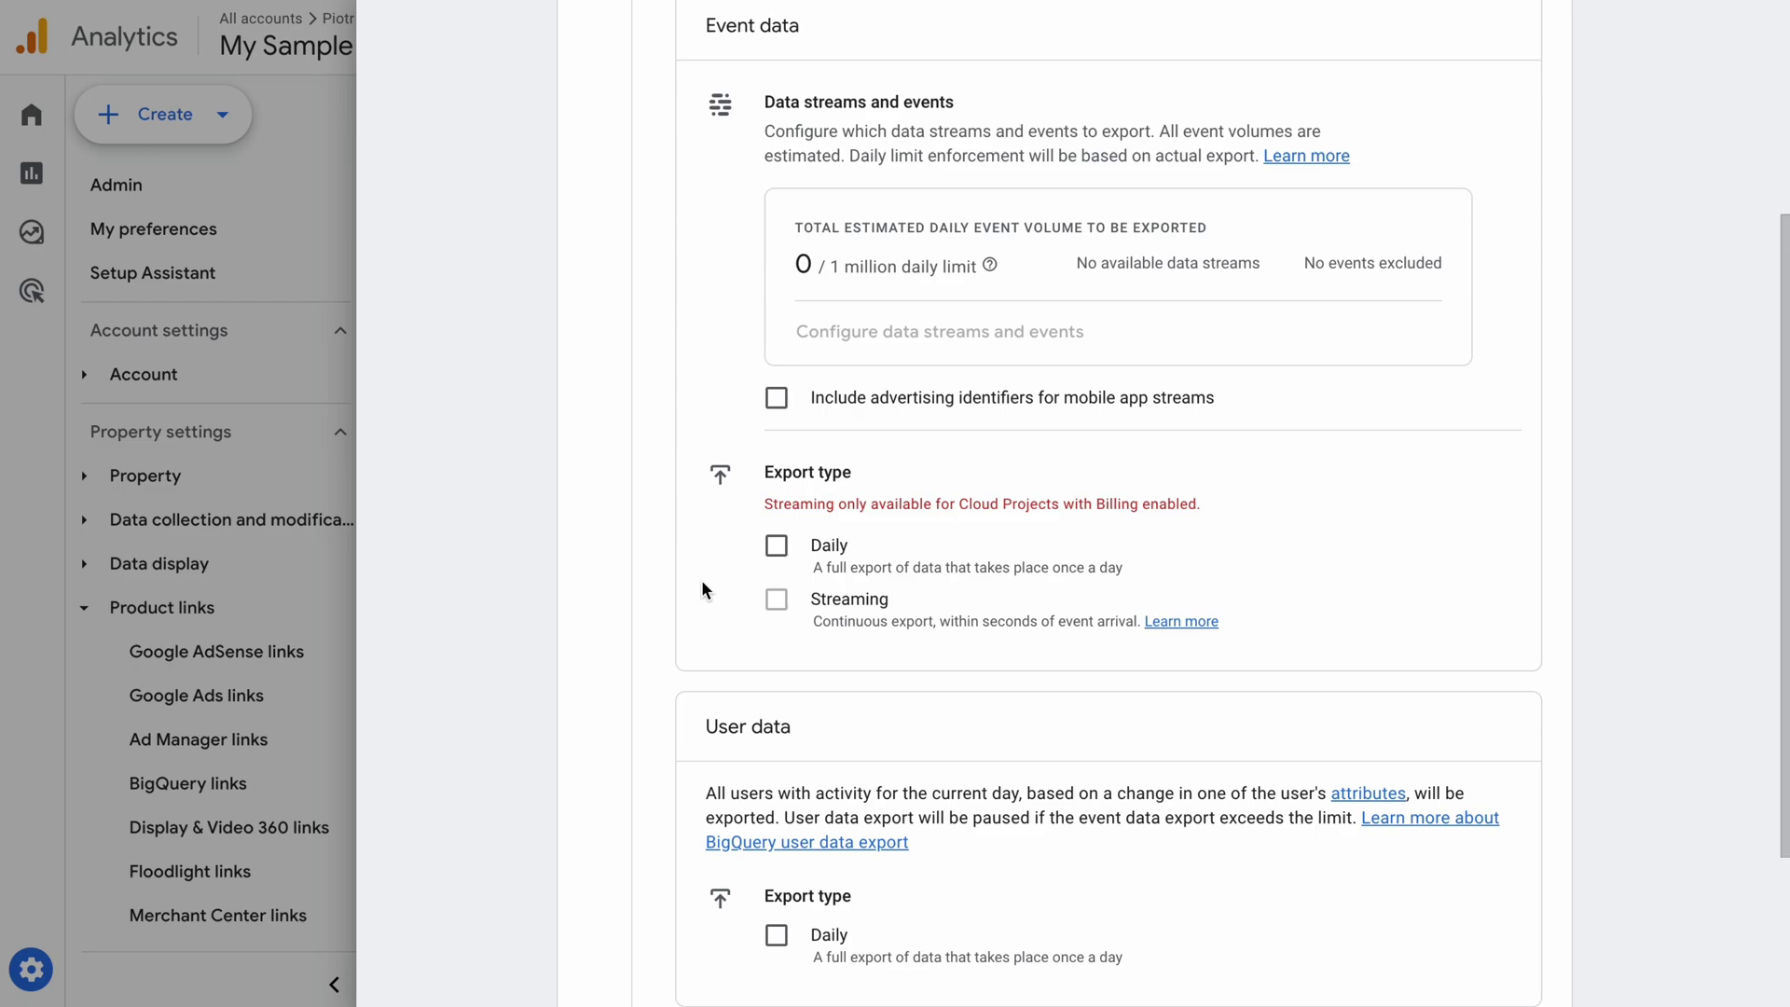
pyautogui.click(778, 557)
pyautogui.scroll(-3, 787, 569)
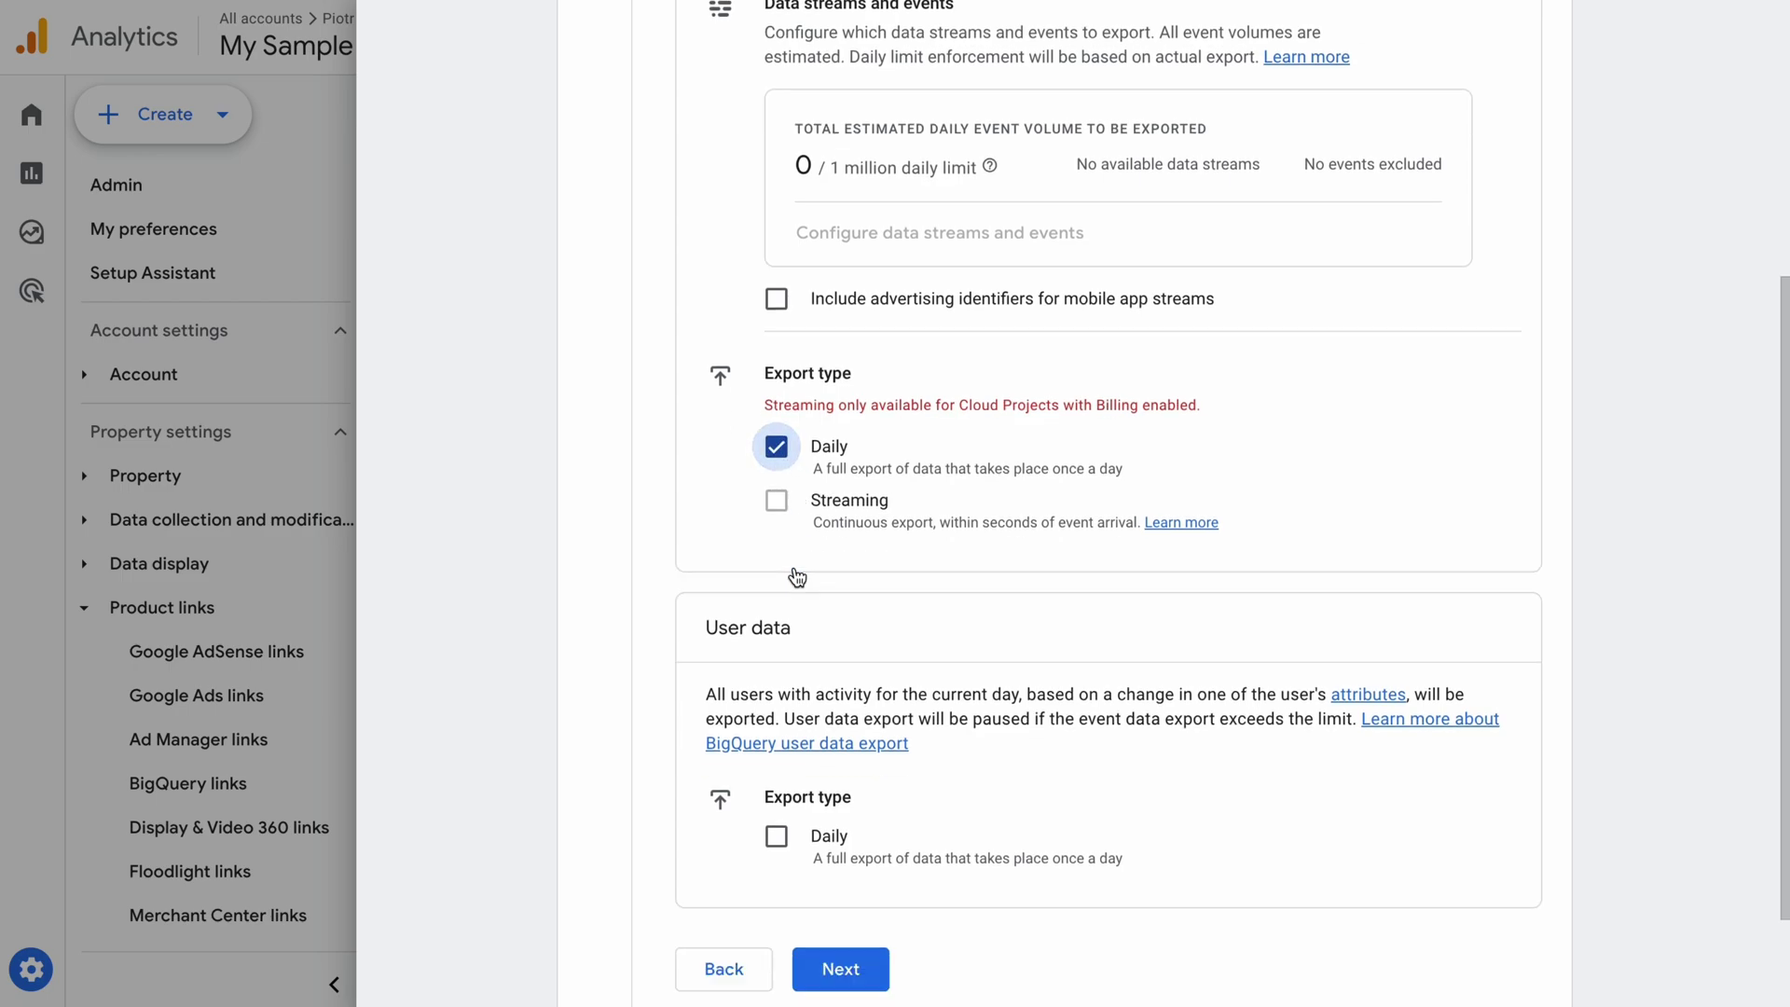
pyautogui.click(777, 680)
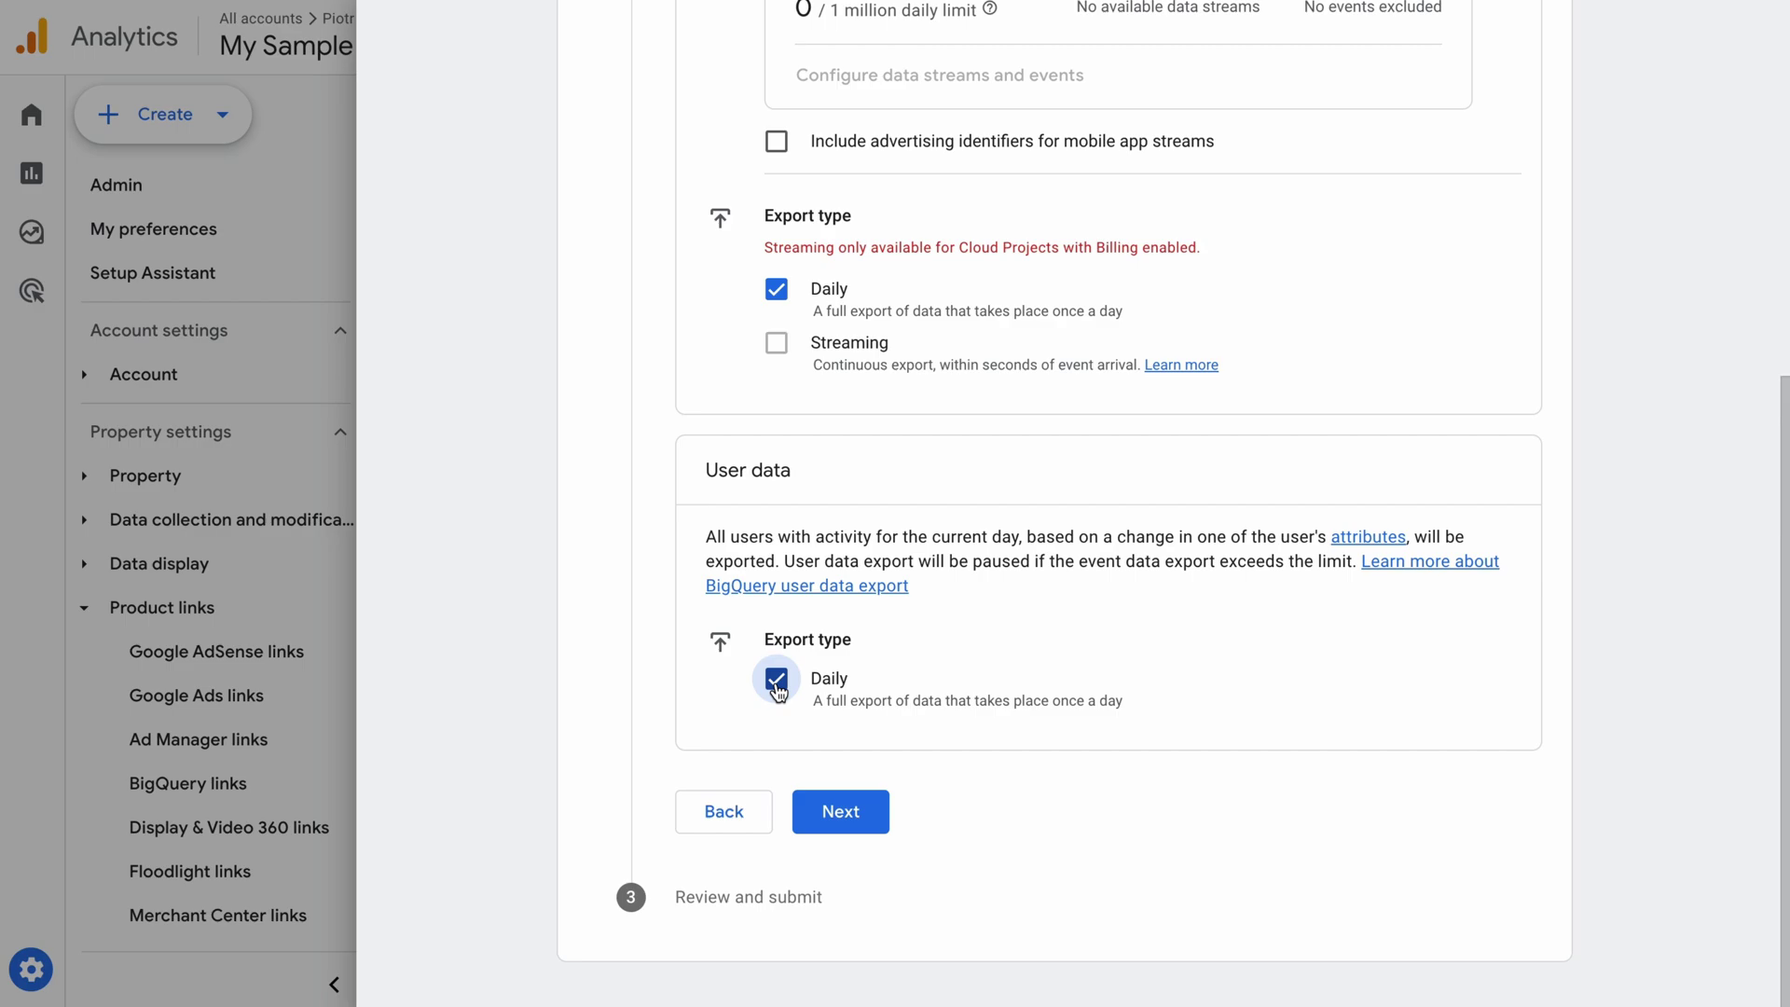
pyautogui.click(827, 824)
pyautogui.scroll(-4, 826, 826)
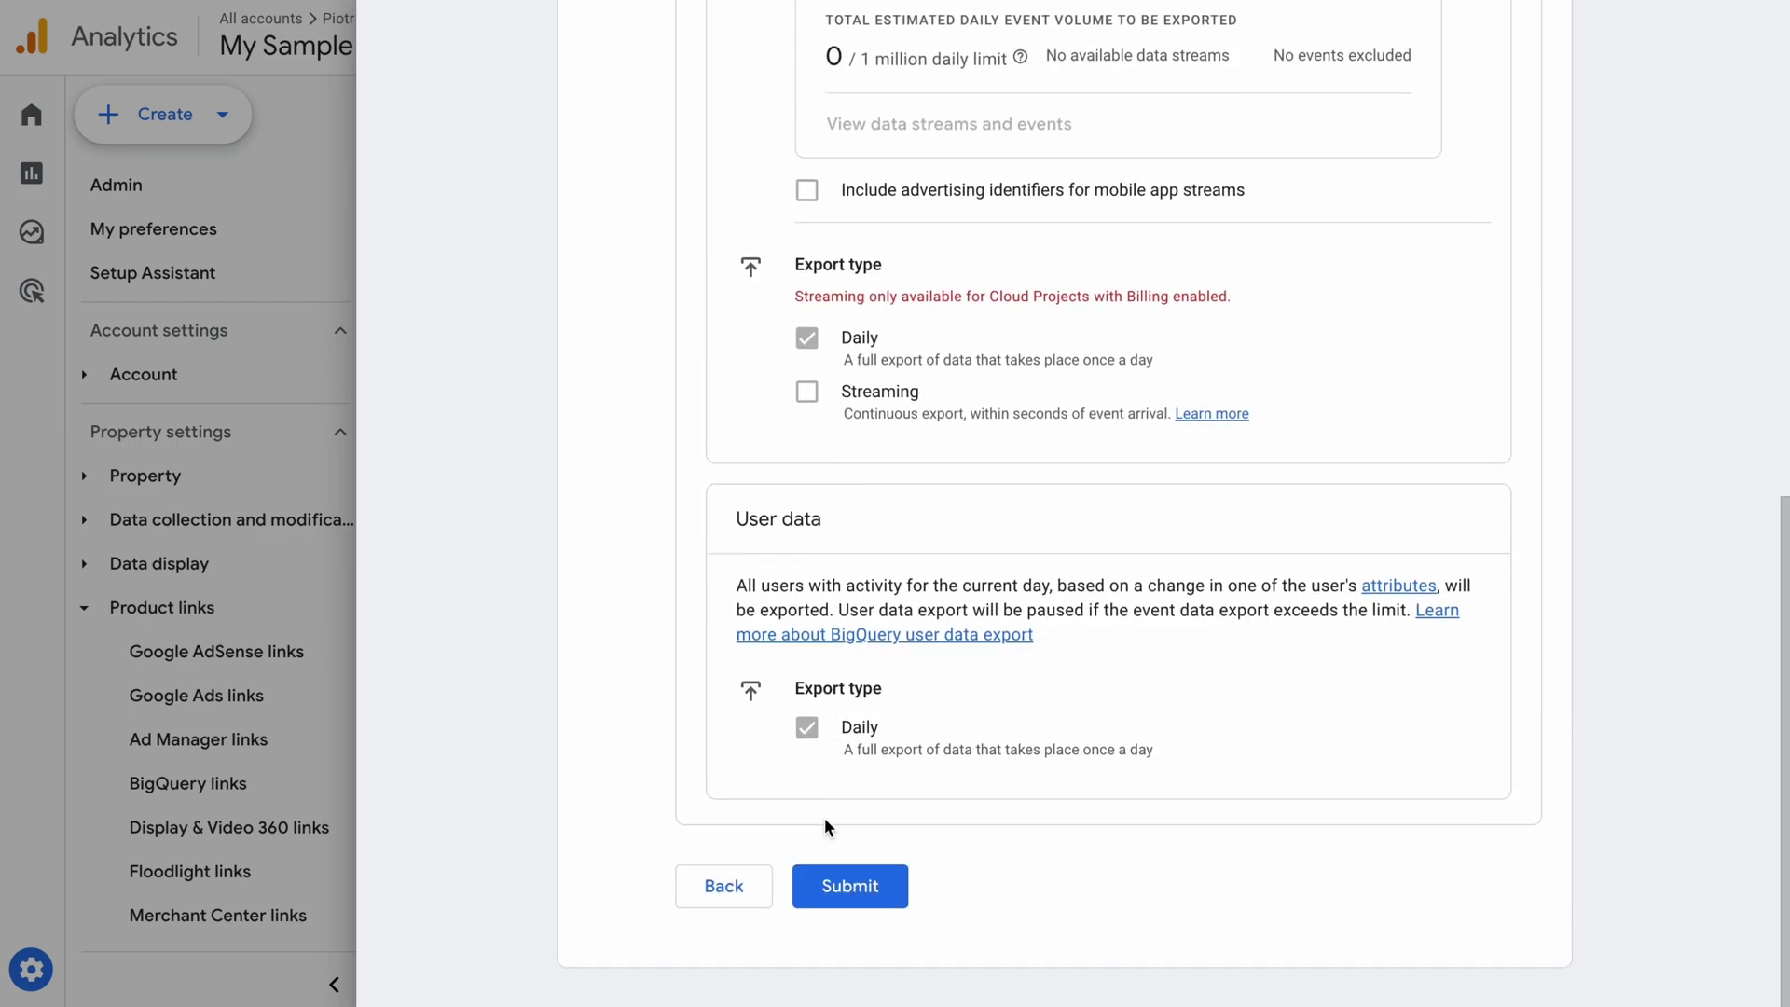
pyautogui.click(852, 881)
pyautogui.click(405, 35)
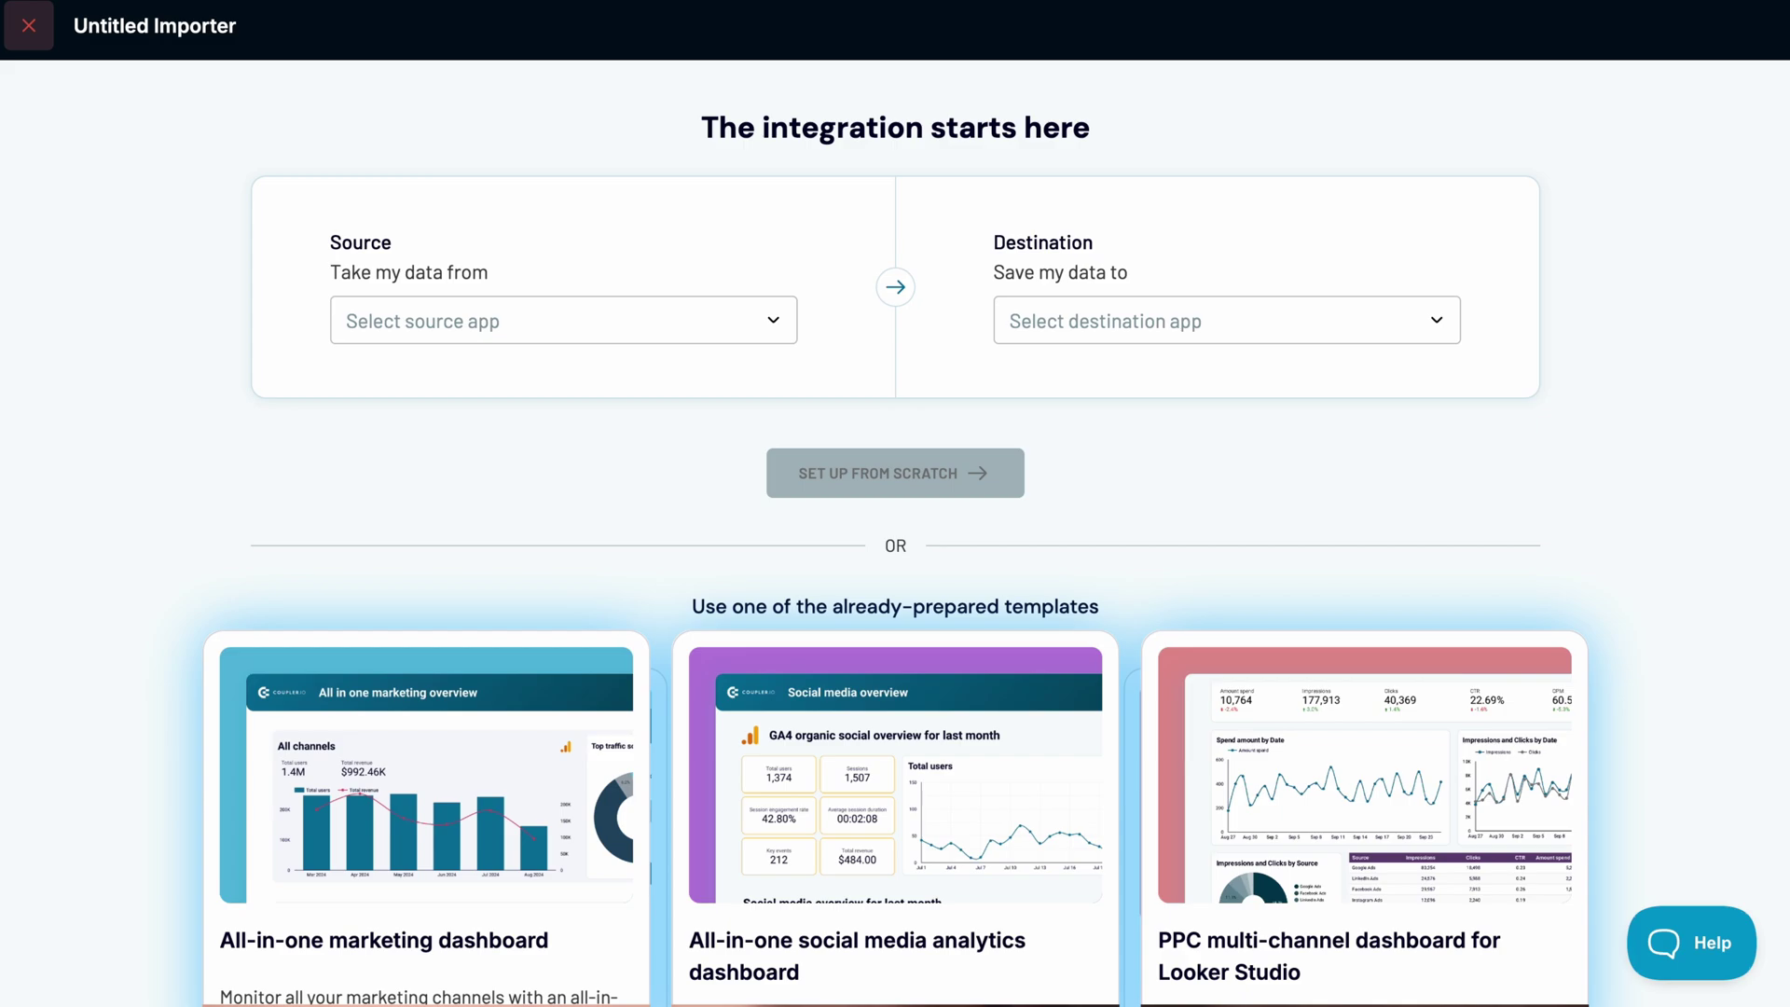
# Pick Google Analytics 4 (GA4) as the new importer's source app
pyautogui.click(523, 330)
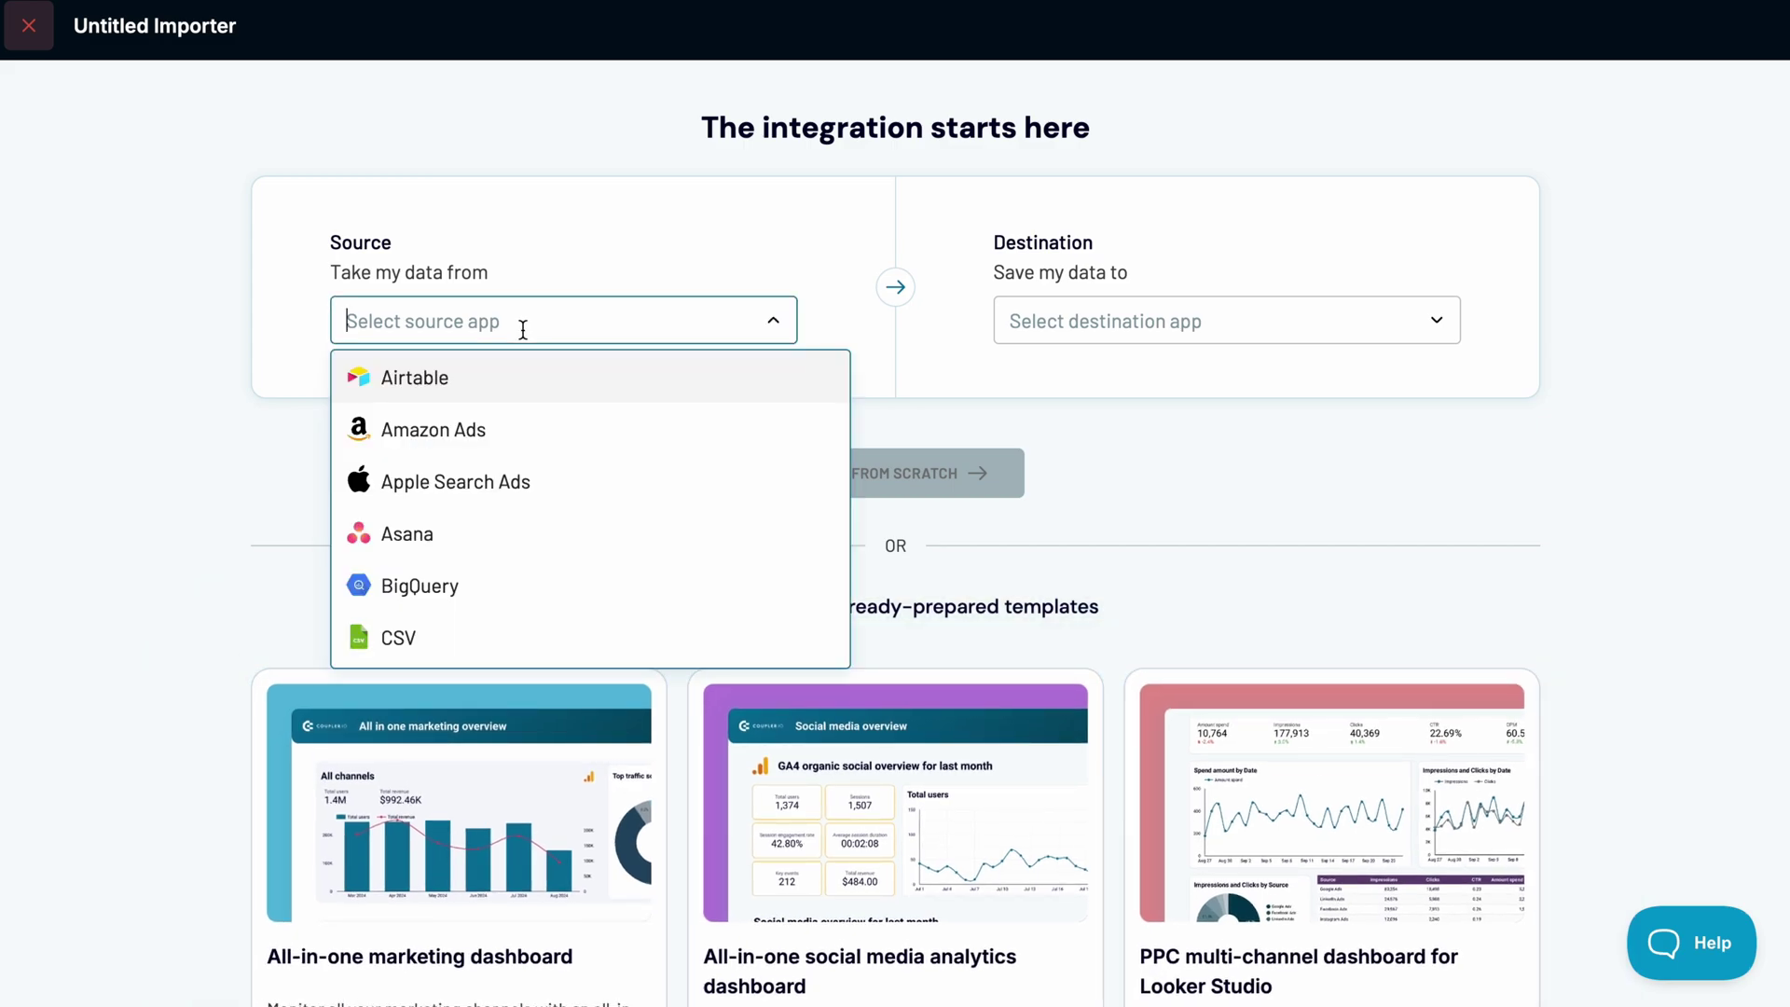
pyautogui.scroll(-8, 520, 473)
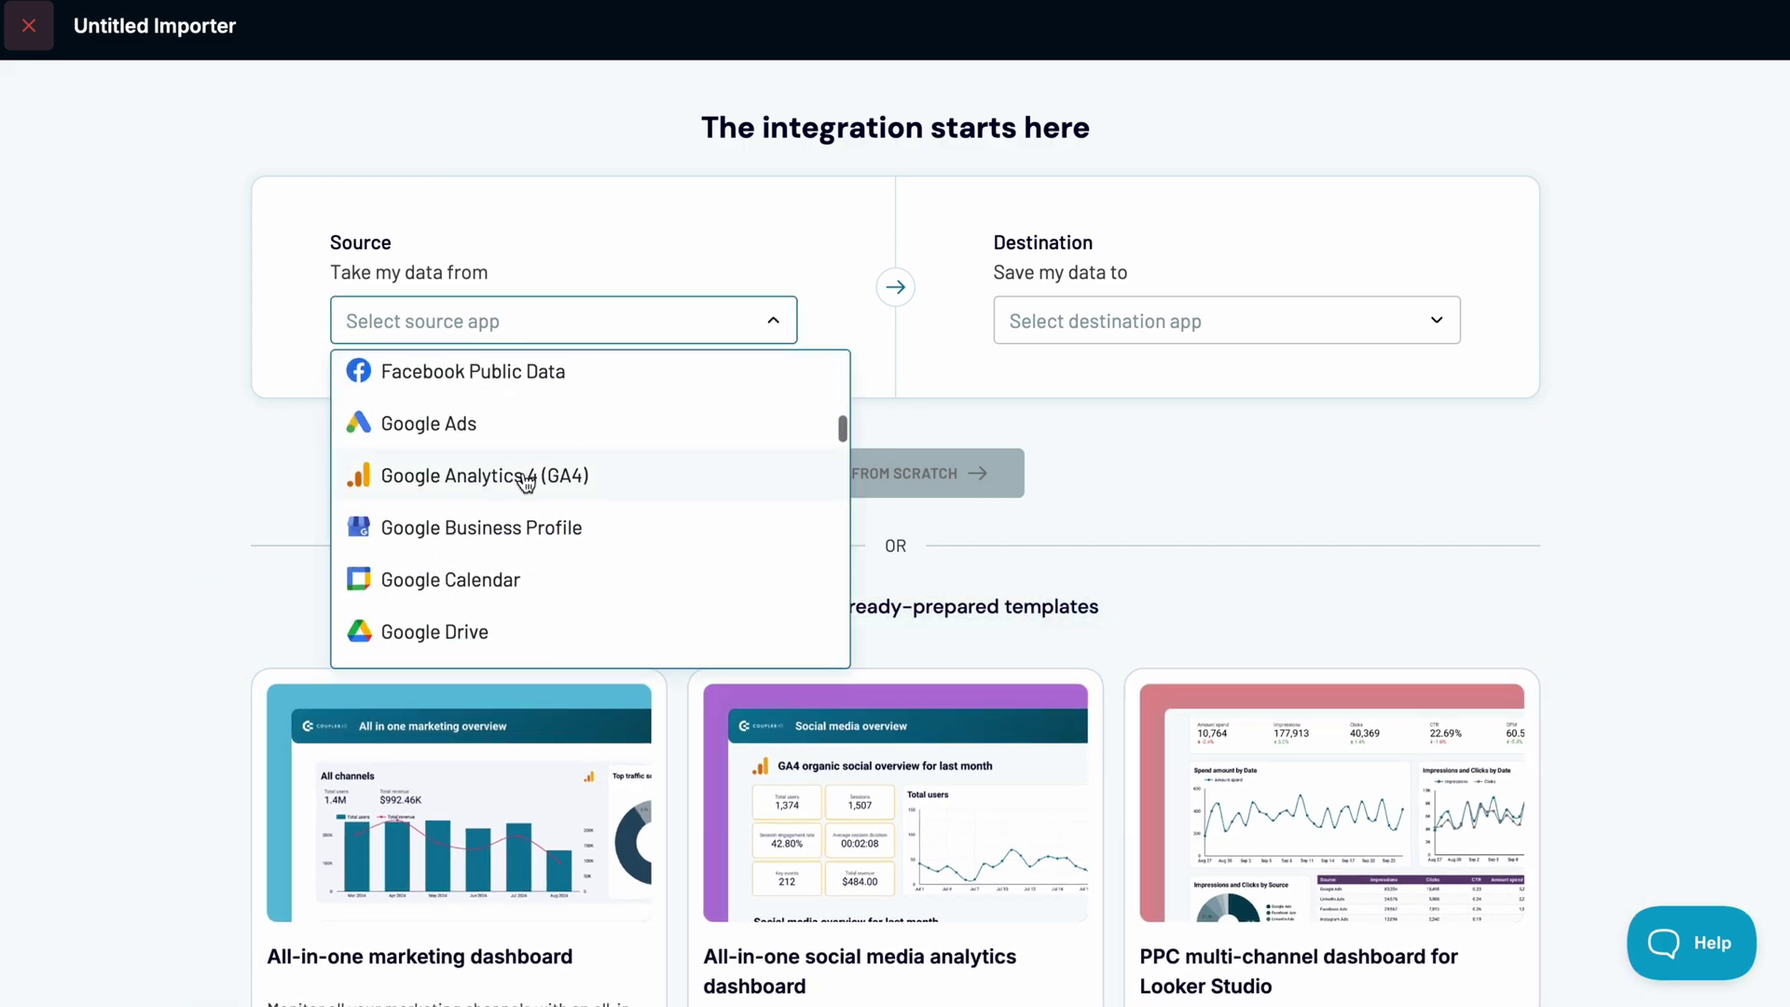
pyautogui.click(527, 477)
pyautogui.click(1048, 318)
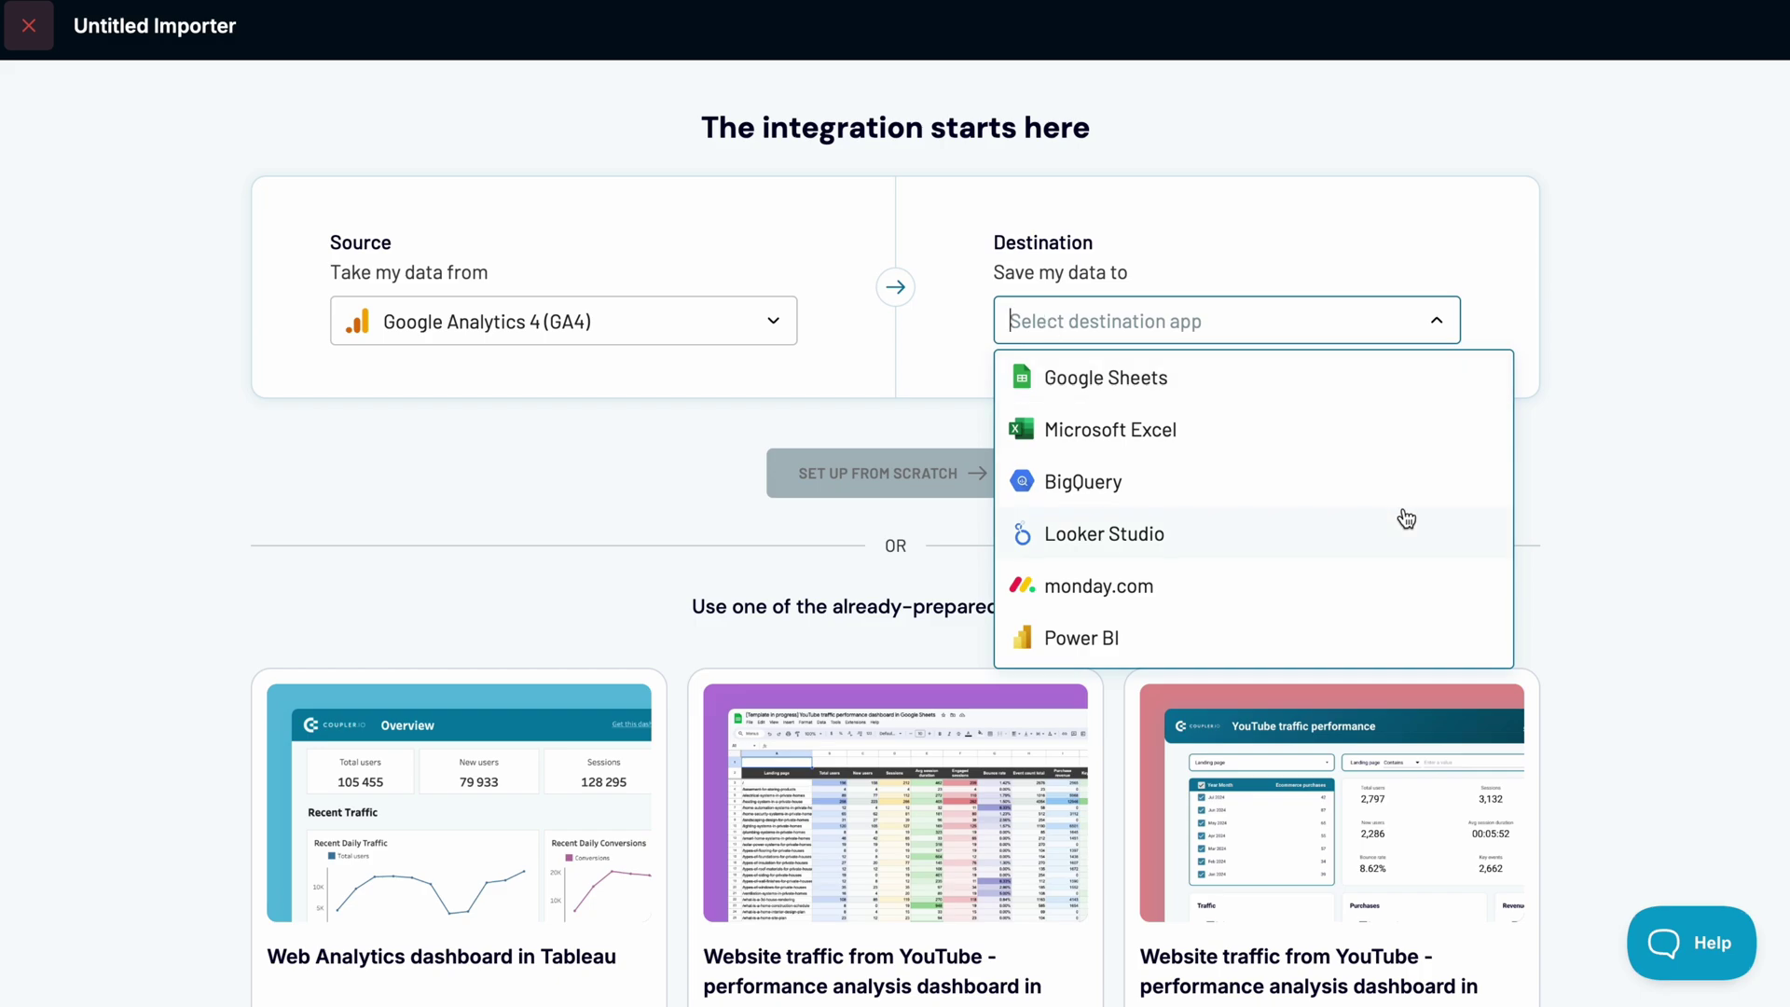
pyautogui.scroll(-3, 1398, 516)
pyautogui.scroll(3, 1398, 516)
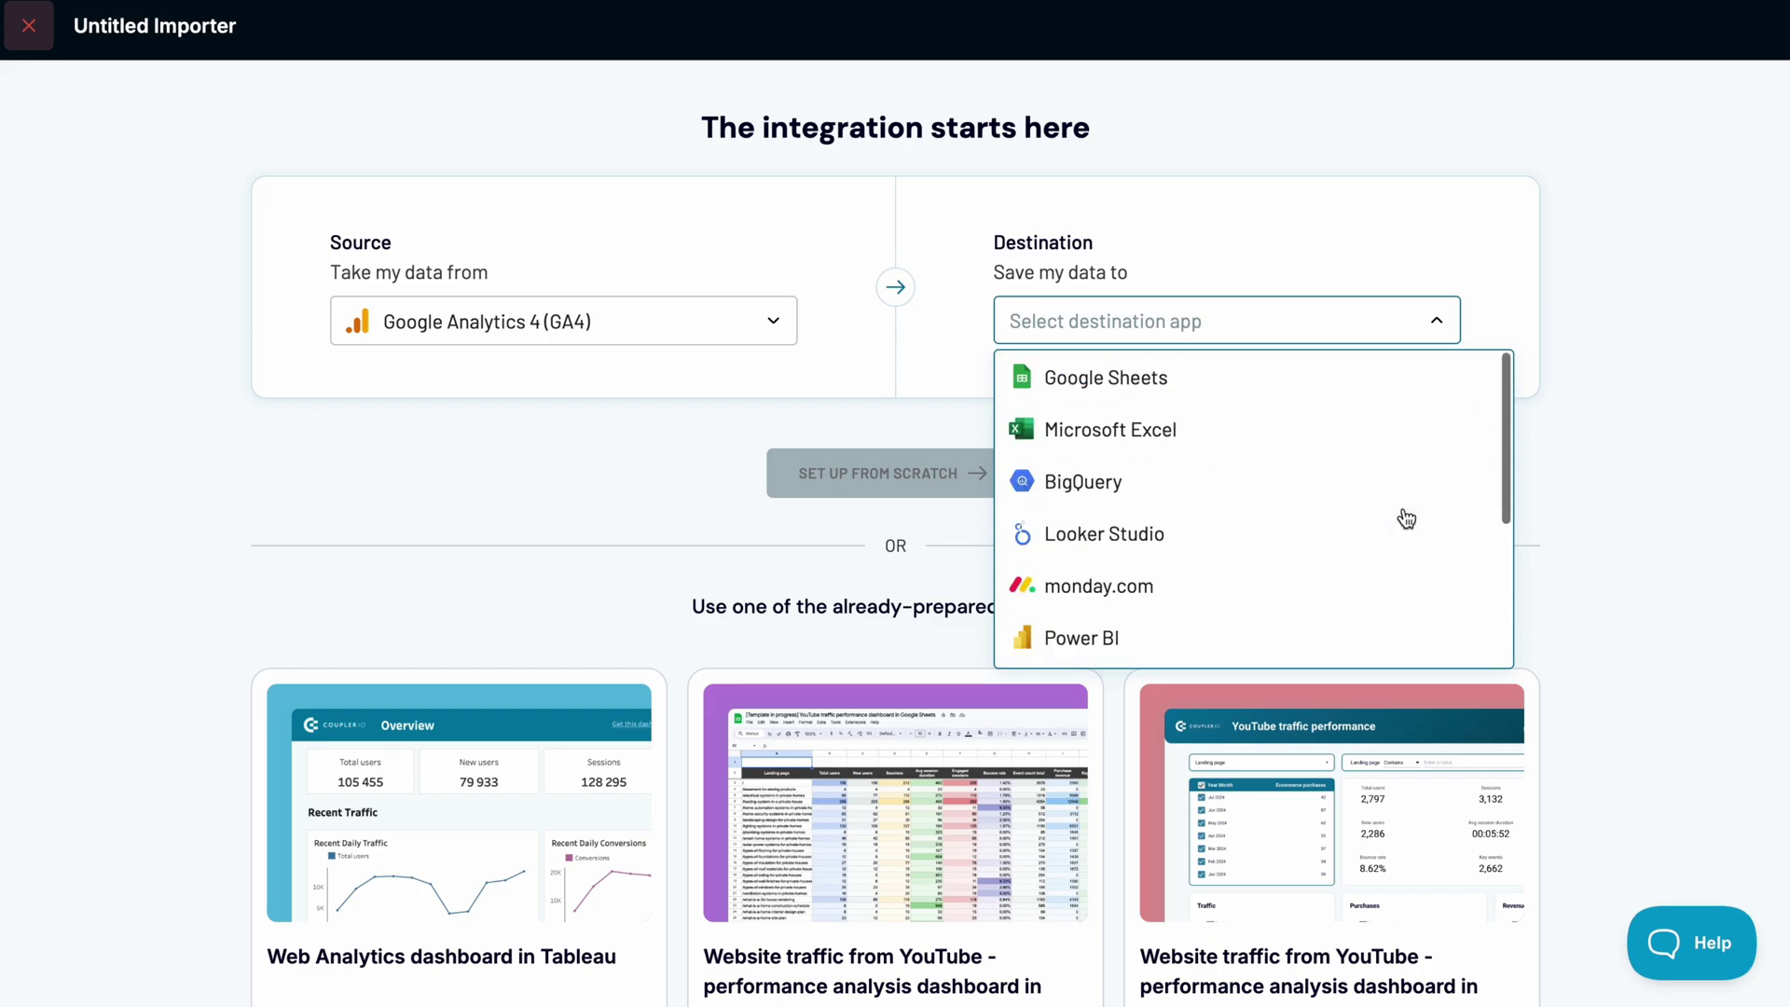
# Set Looker Studio as destination and connect the Coupler.io GA4 property with default report period
pyautogui.click(1322, 532)
pyautogui.click(988, 487)
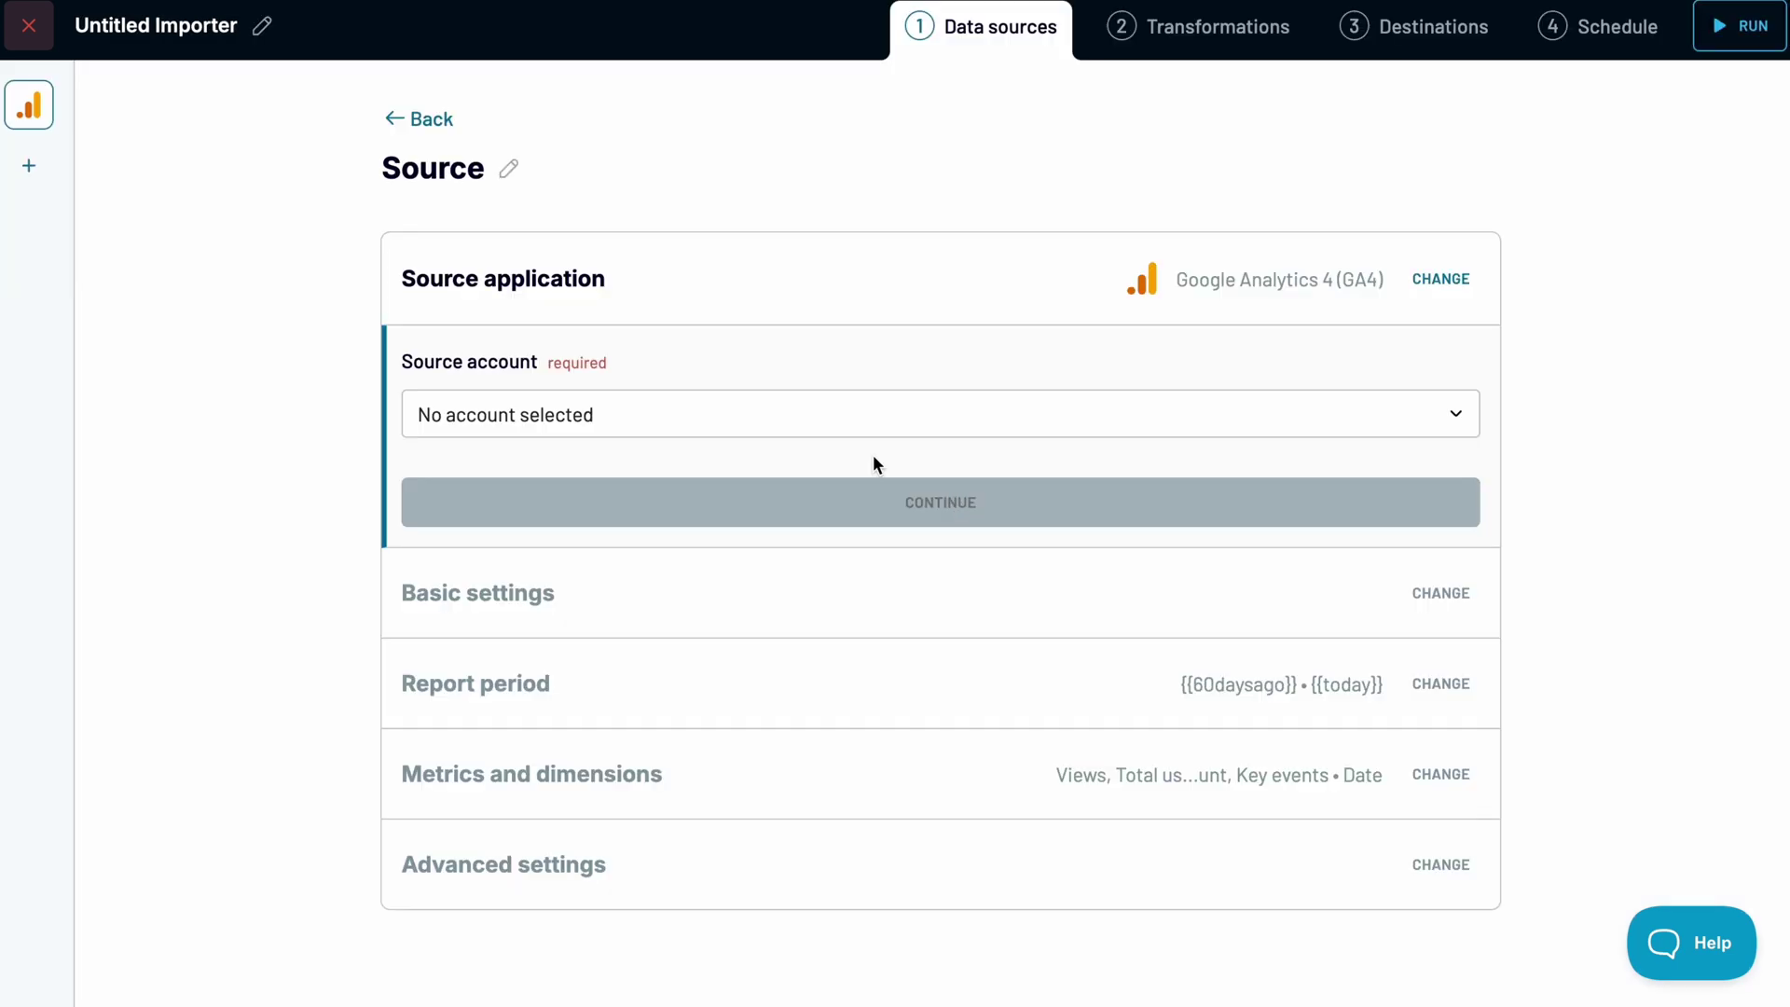
pyautogui.click(836, 433)
pyautogui.click(830, 474)
pyautogui.click(852, 507)
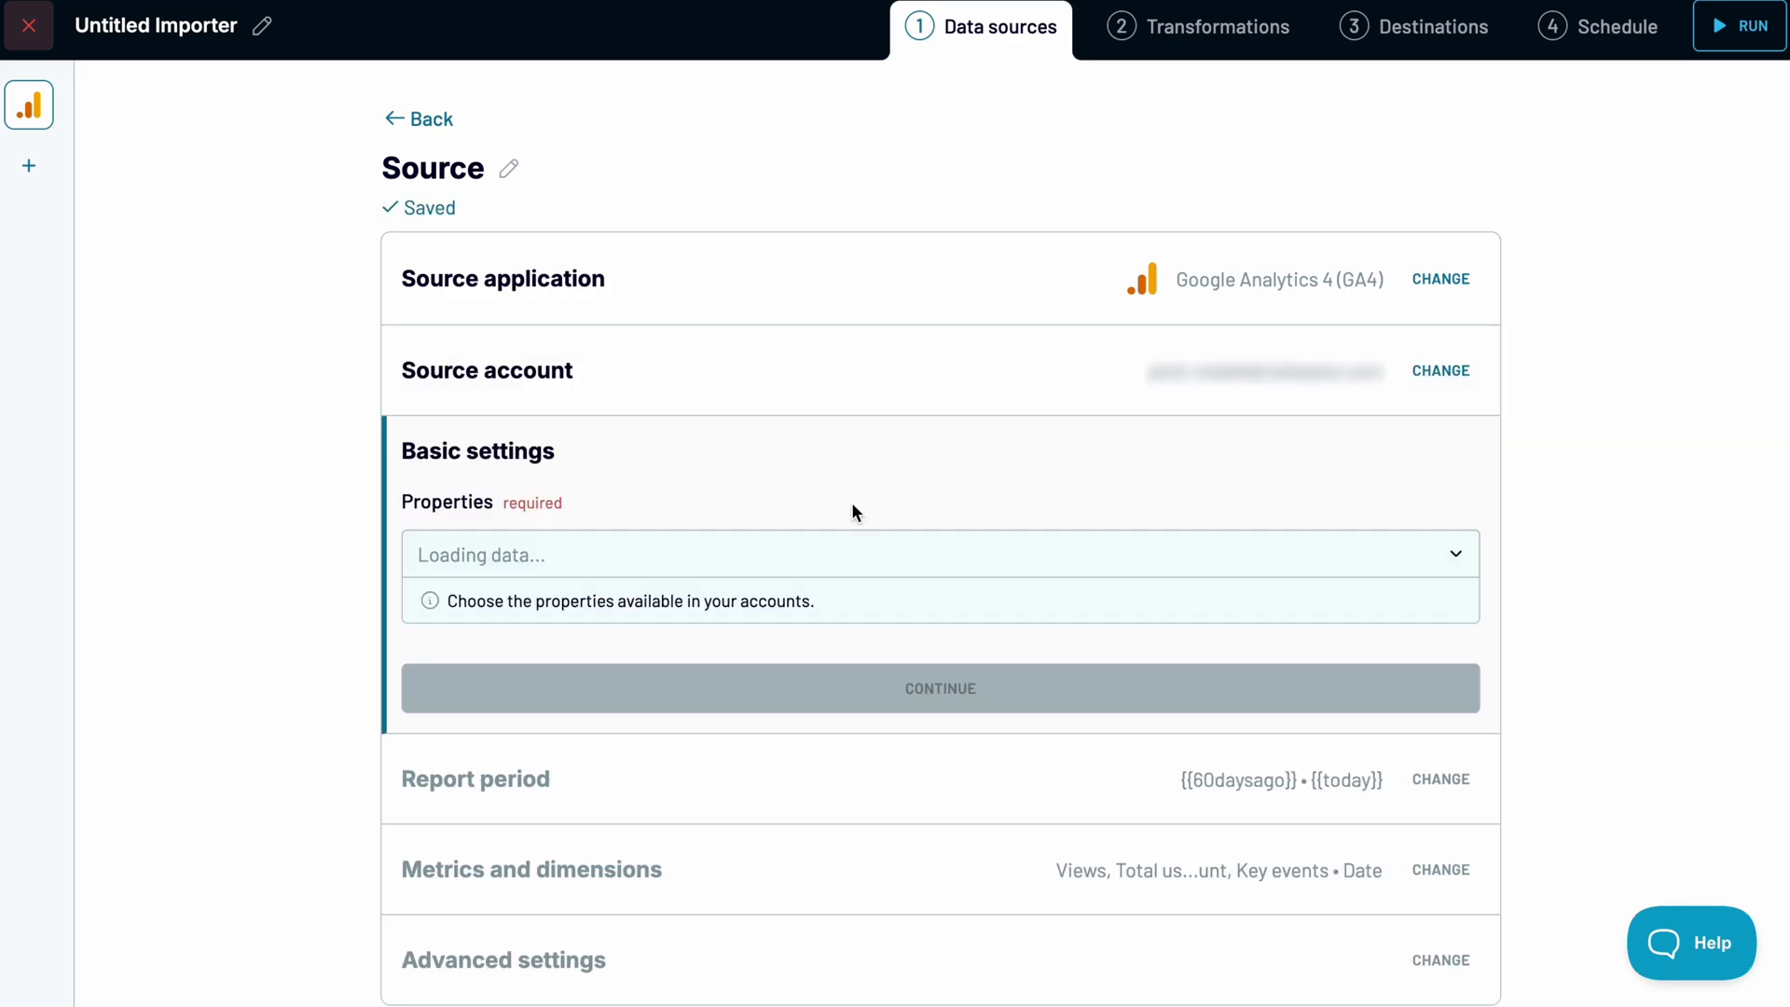
pyautogui.click(828, 554)
pyautogui.scroll(-2, 795, 707)
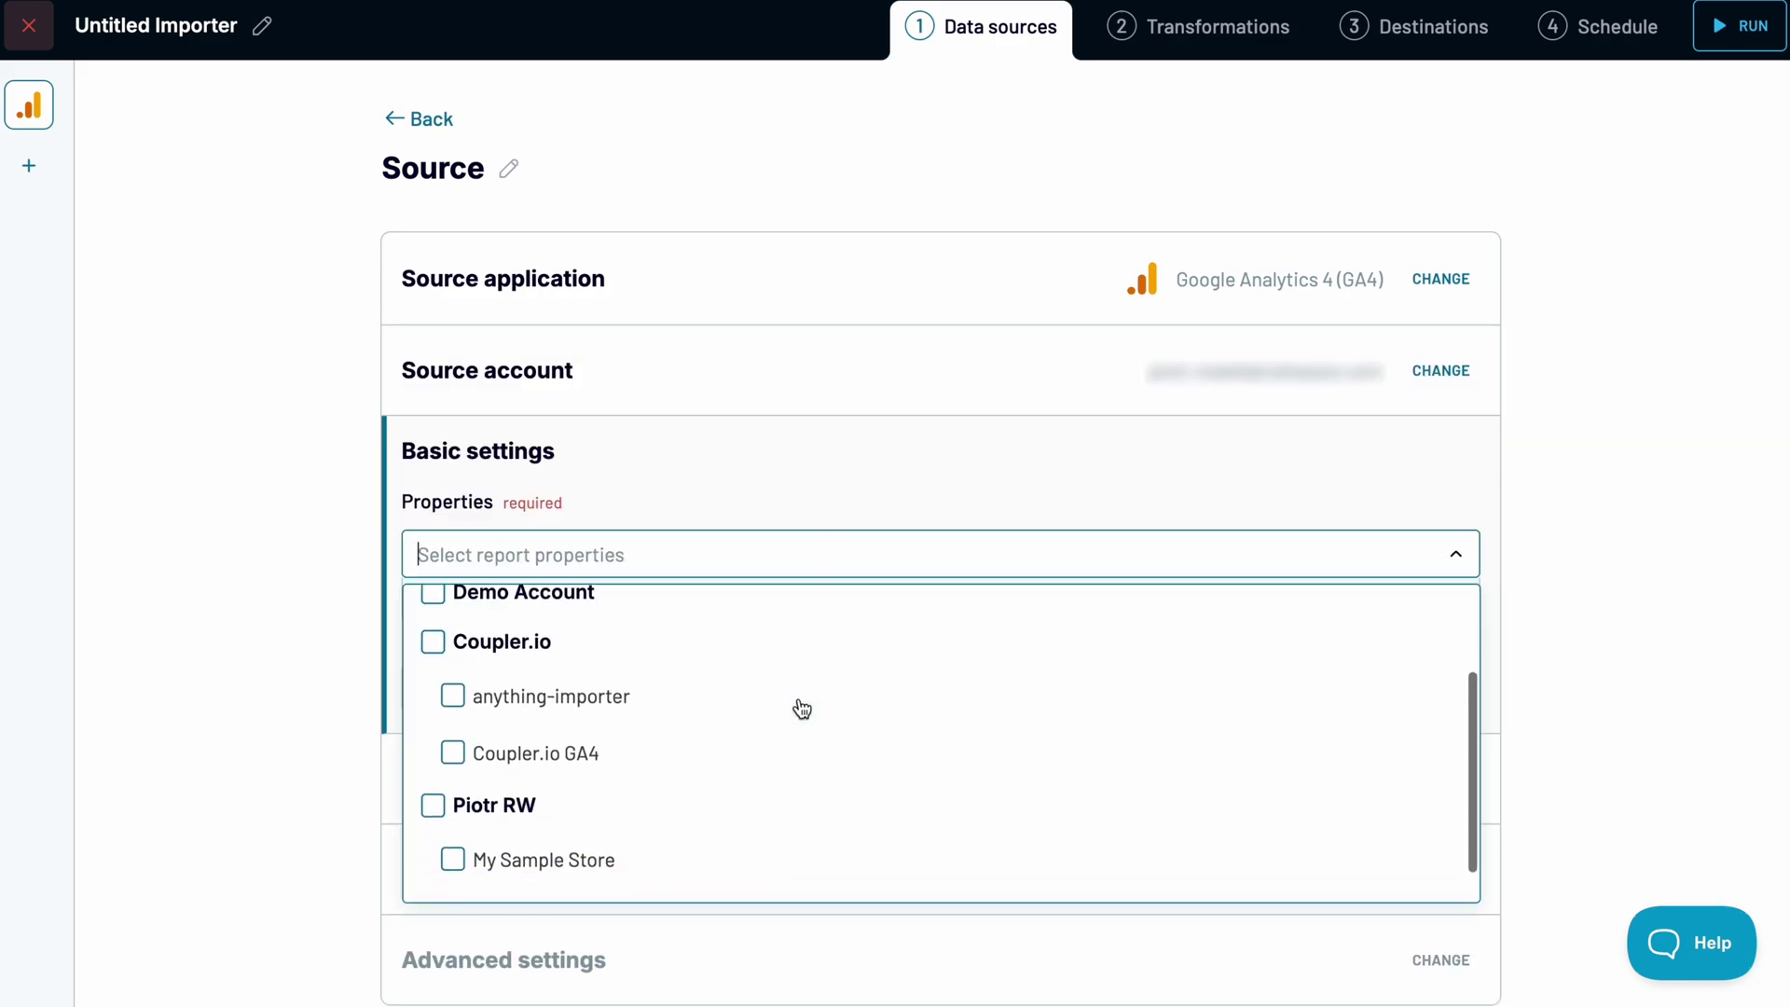
pyautogui.click(795, 708)
pyautogui.click(992, 485)
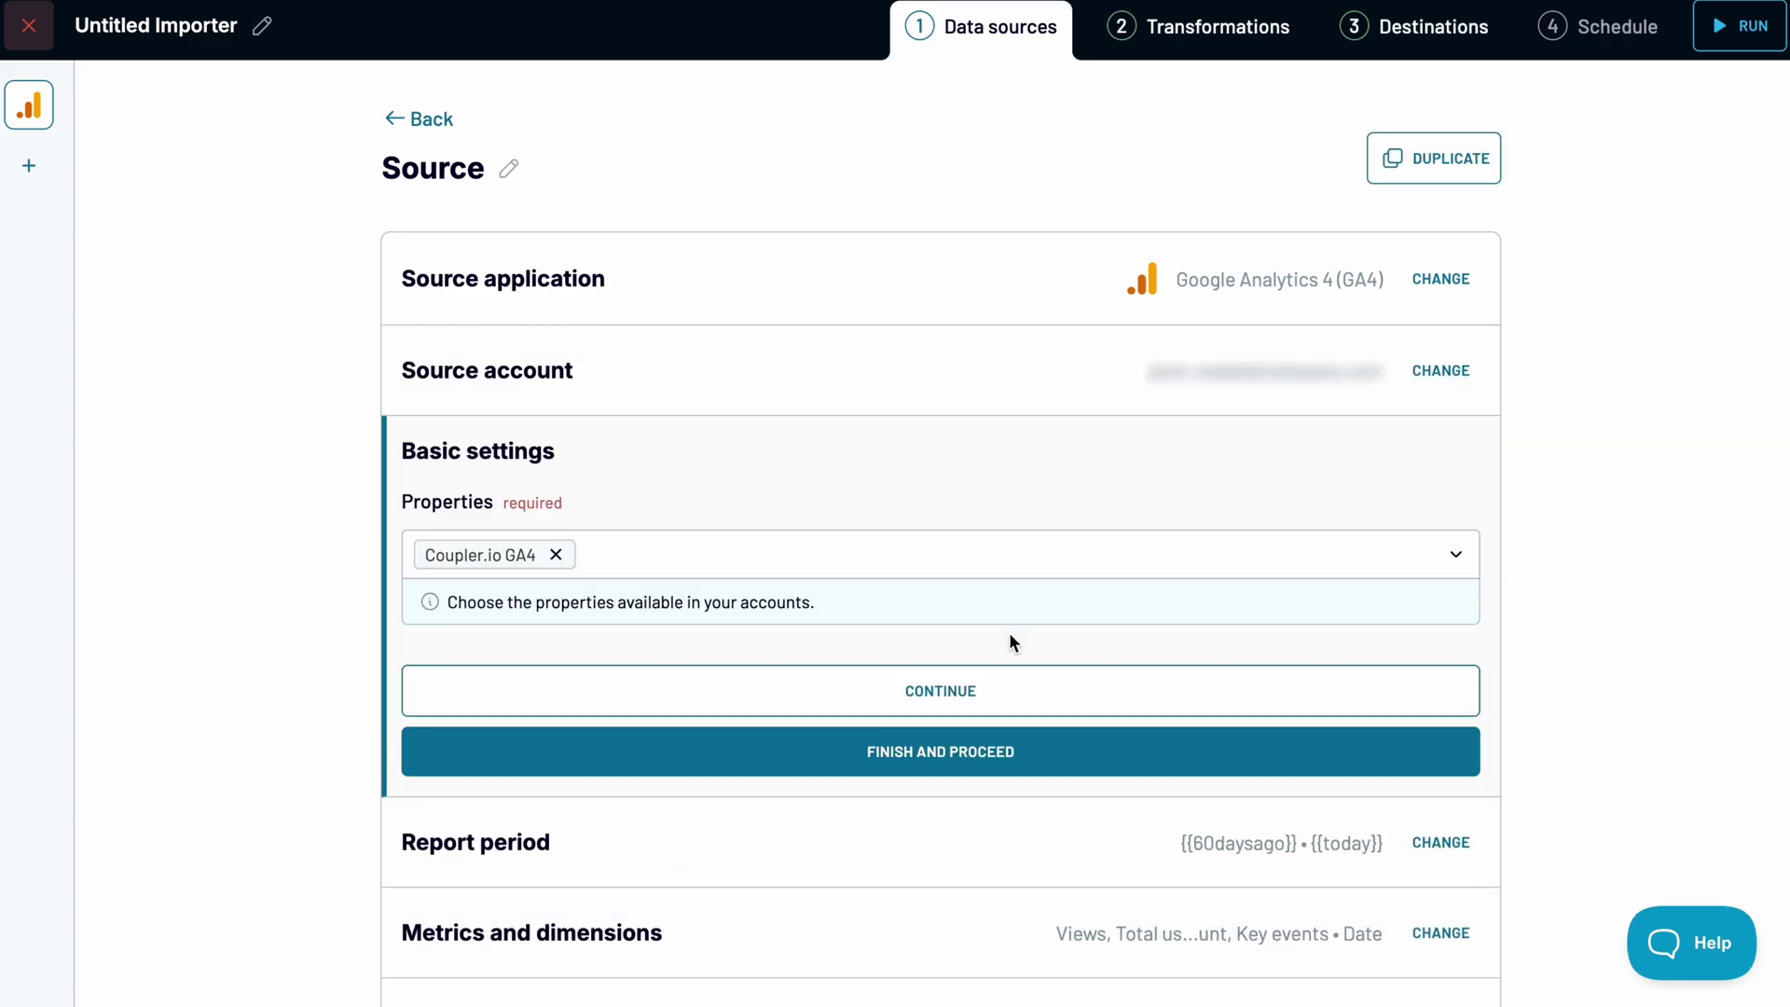
pyautogui.click(1009, 690)
pyautogui.click(994, 769)
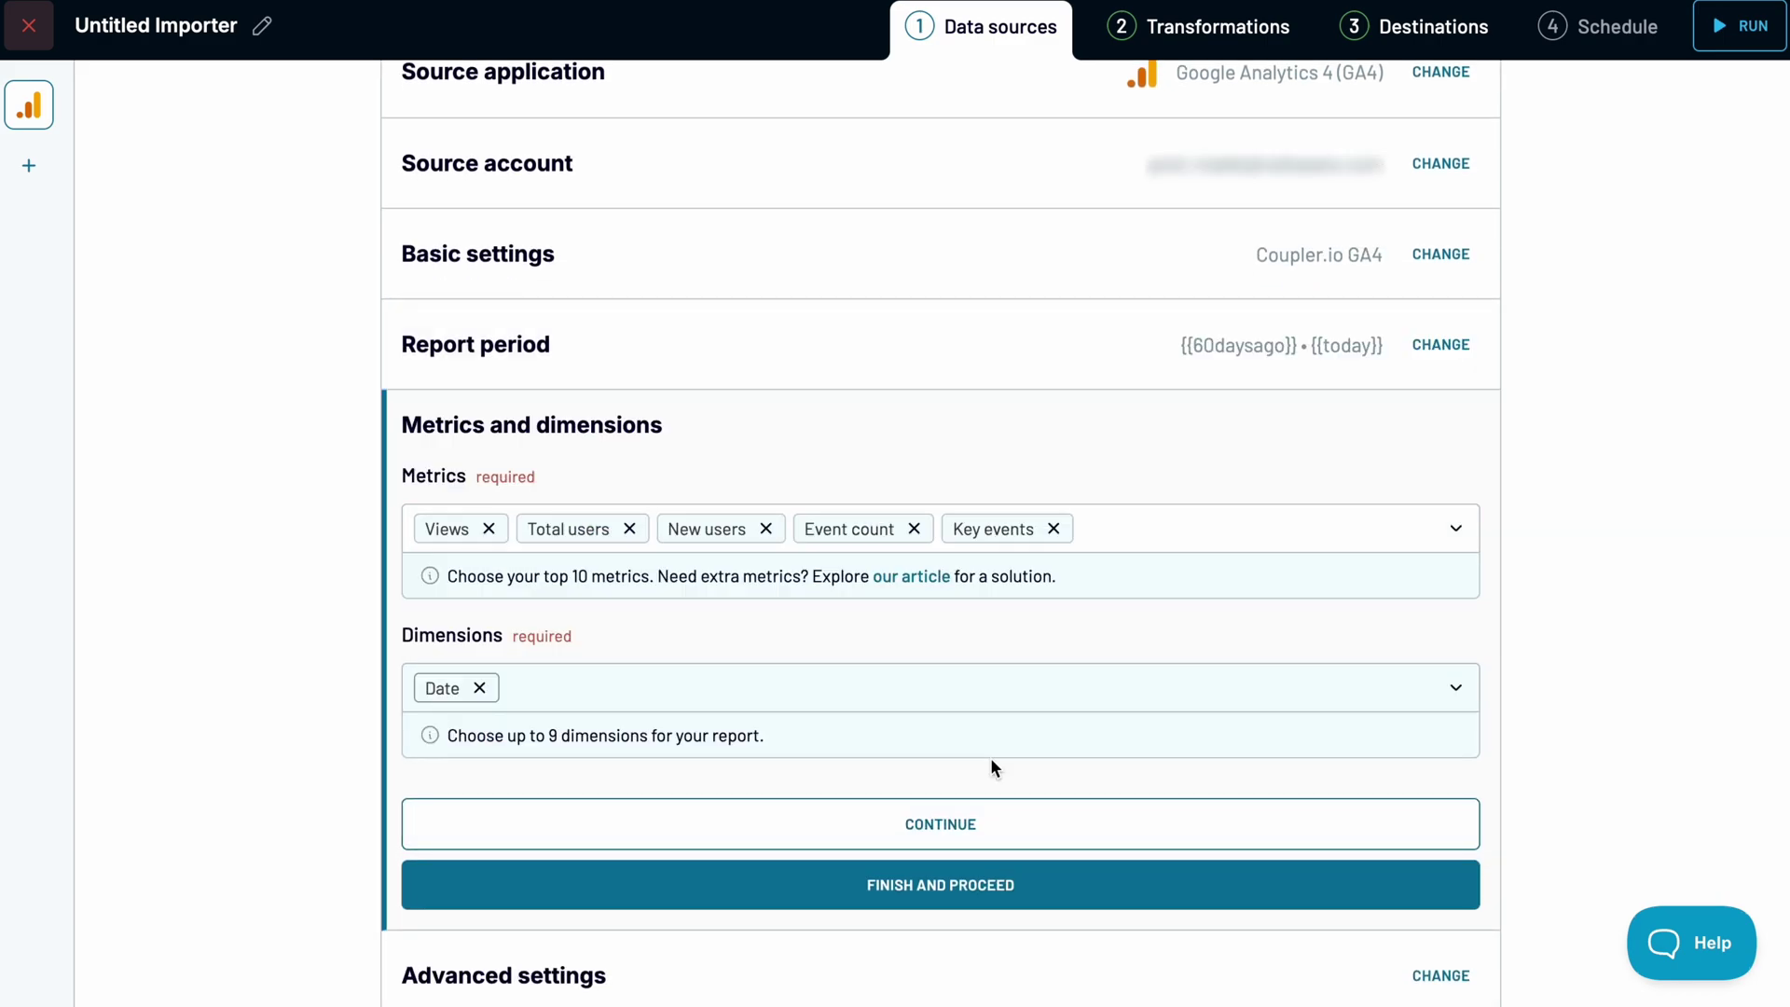
# Add the Key event count for purchase and purchase_result_success metrics, then finish the source
pyautogui.click(1117, 532)
pyautogui.scroll(-10, 1032, 742)
pyautogui.click(869, 691)
pyautogui.click(851, 726)
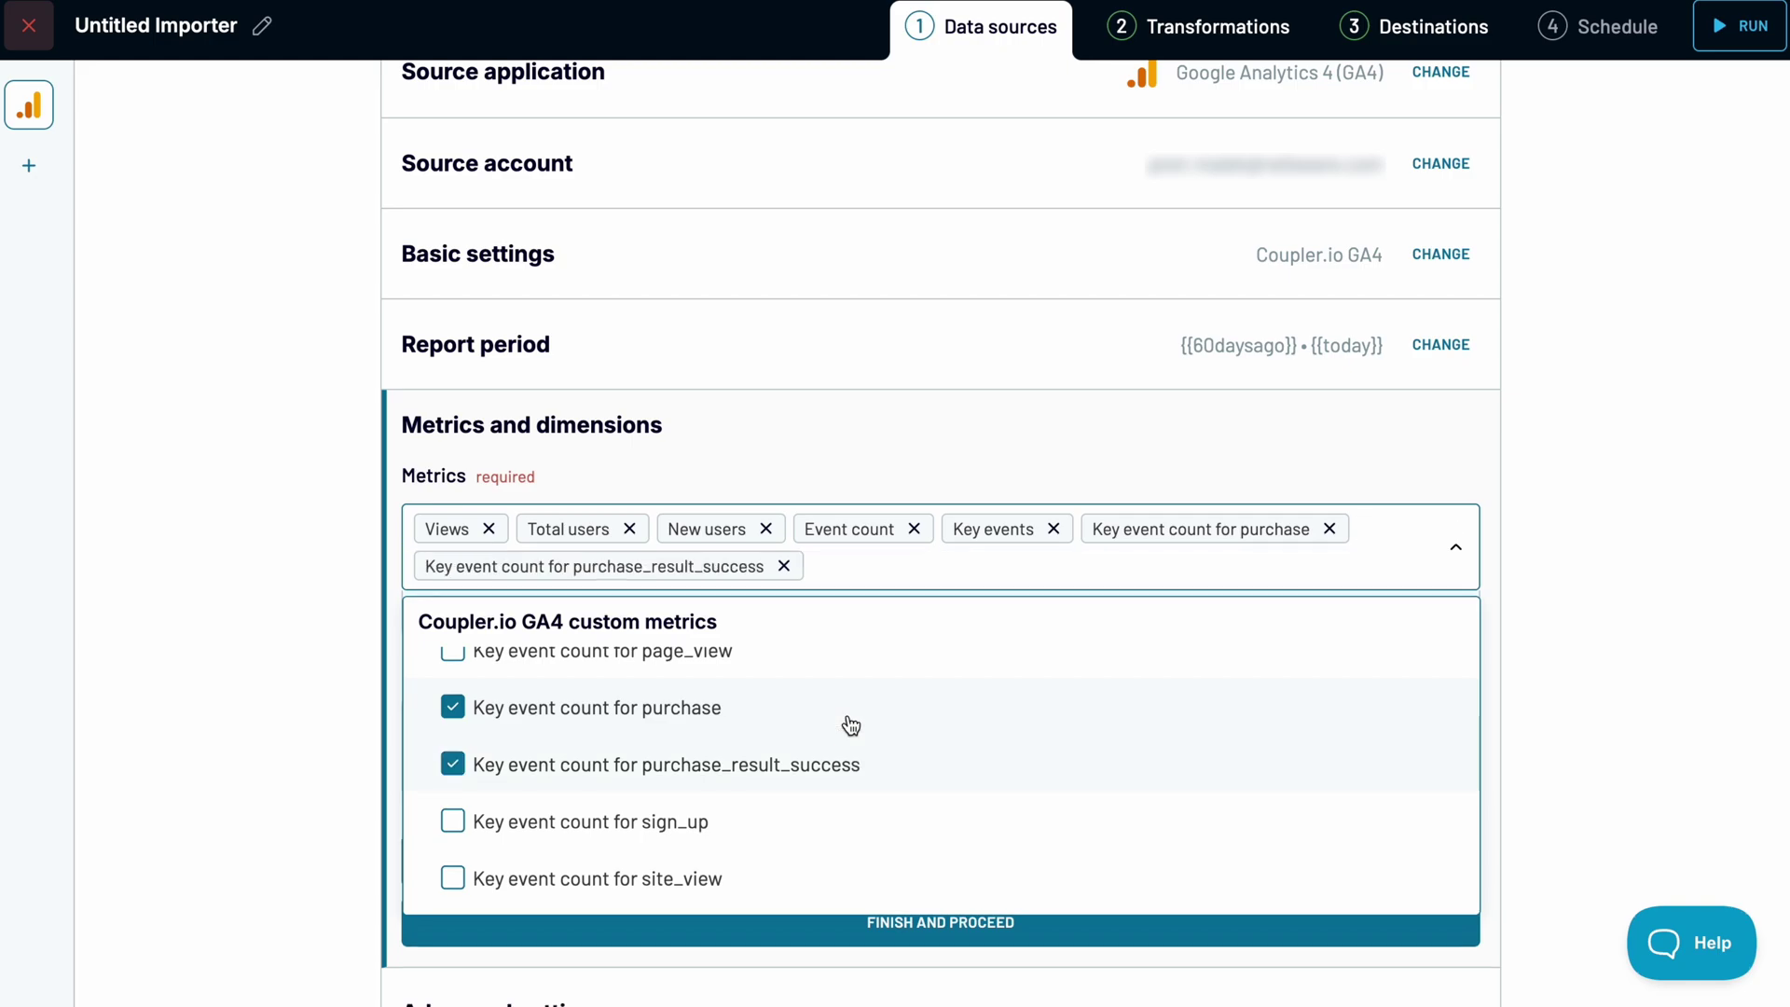
pyautogui.click(778, 958)
pyautogui.click(843, 933)
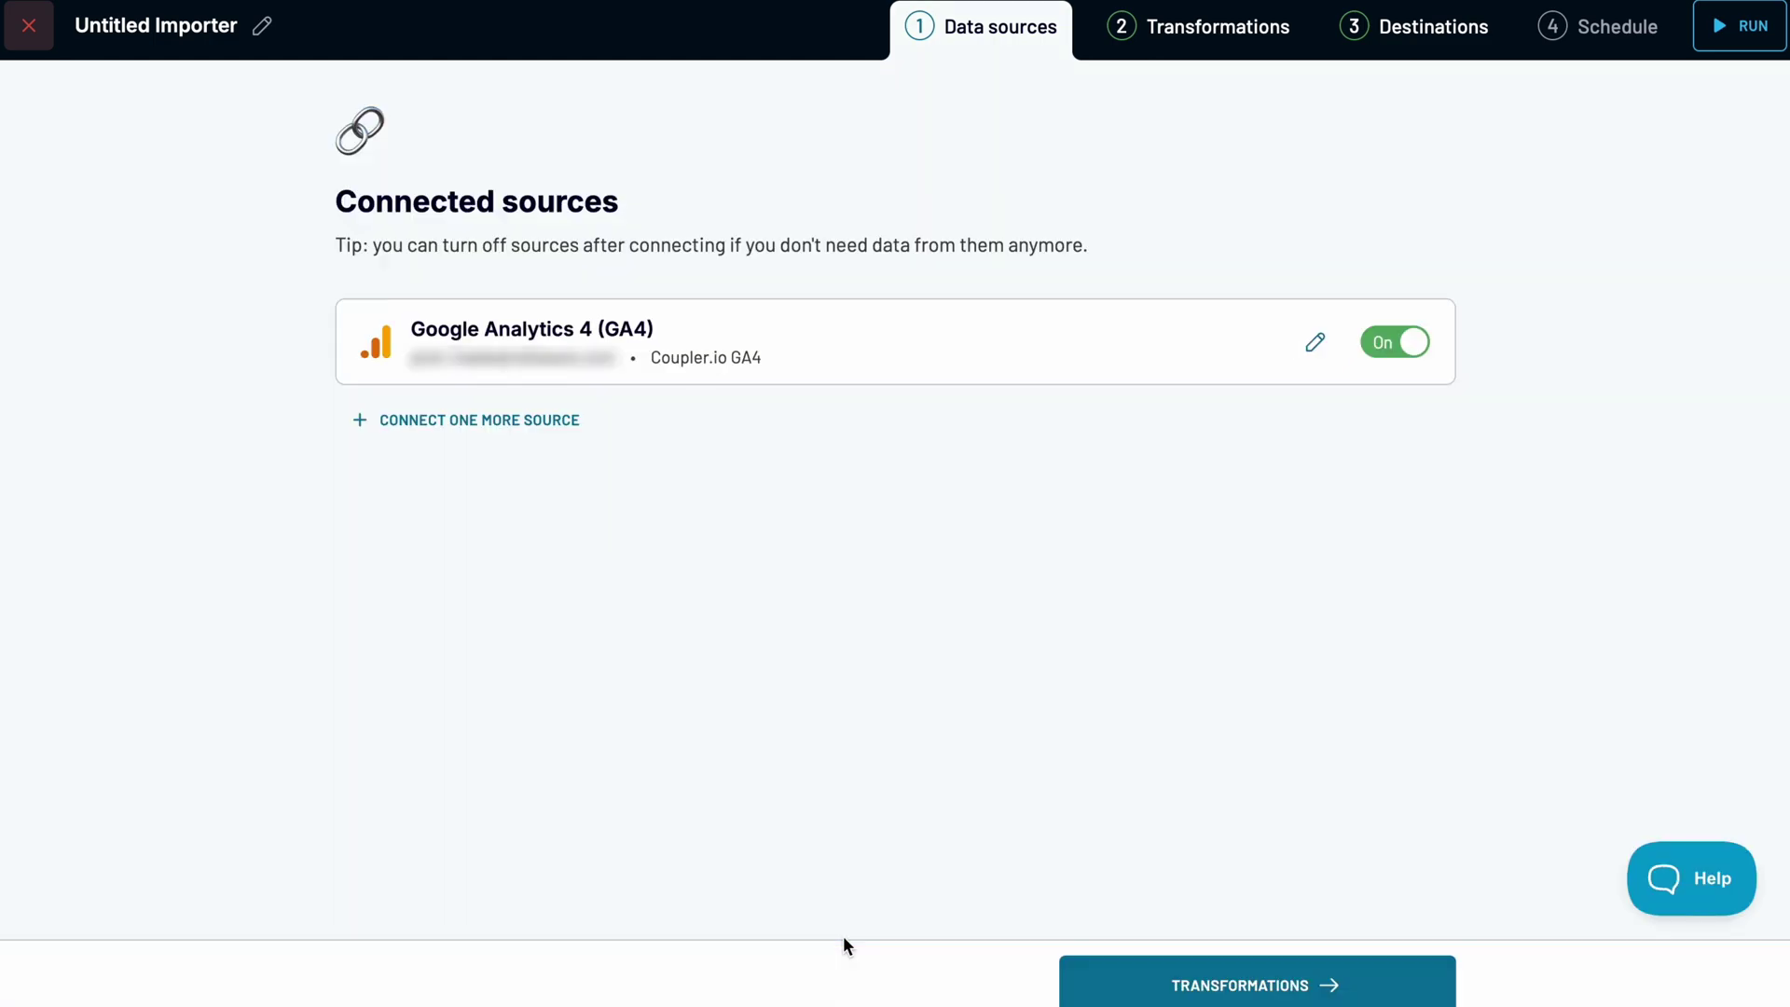
# Add a filter keeping rows with key event count of 3 or more
pyautogui.click(1250, 985)
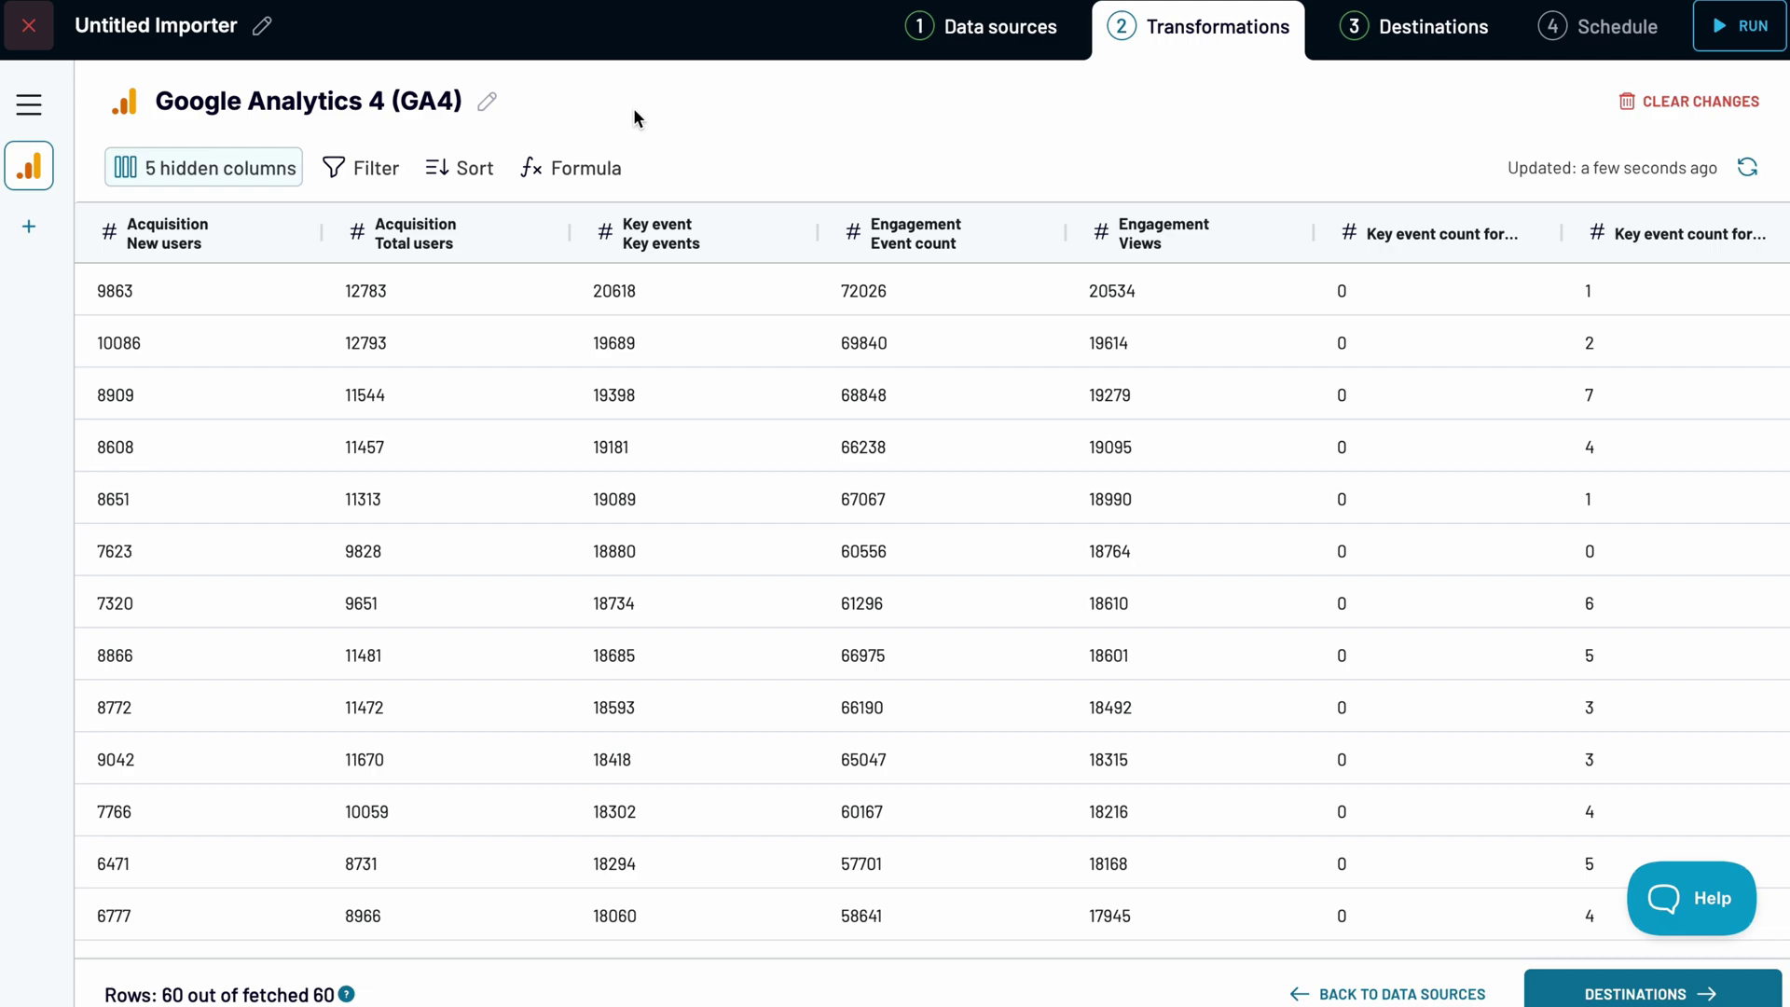
pyautogui.click(384, 170)
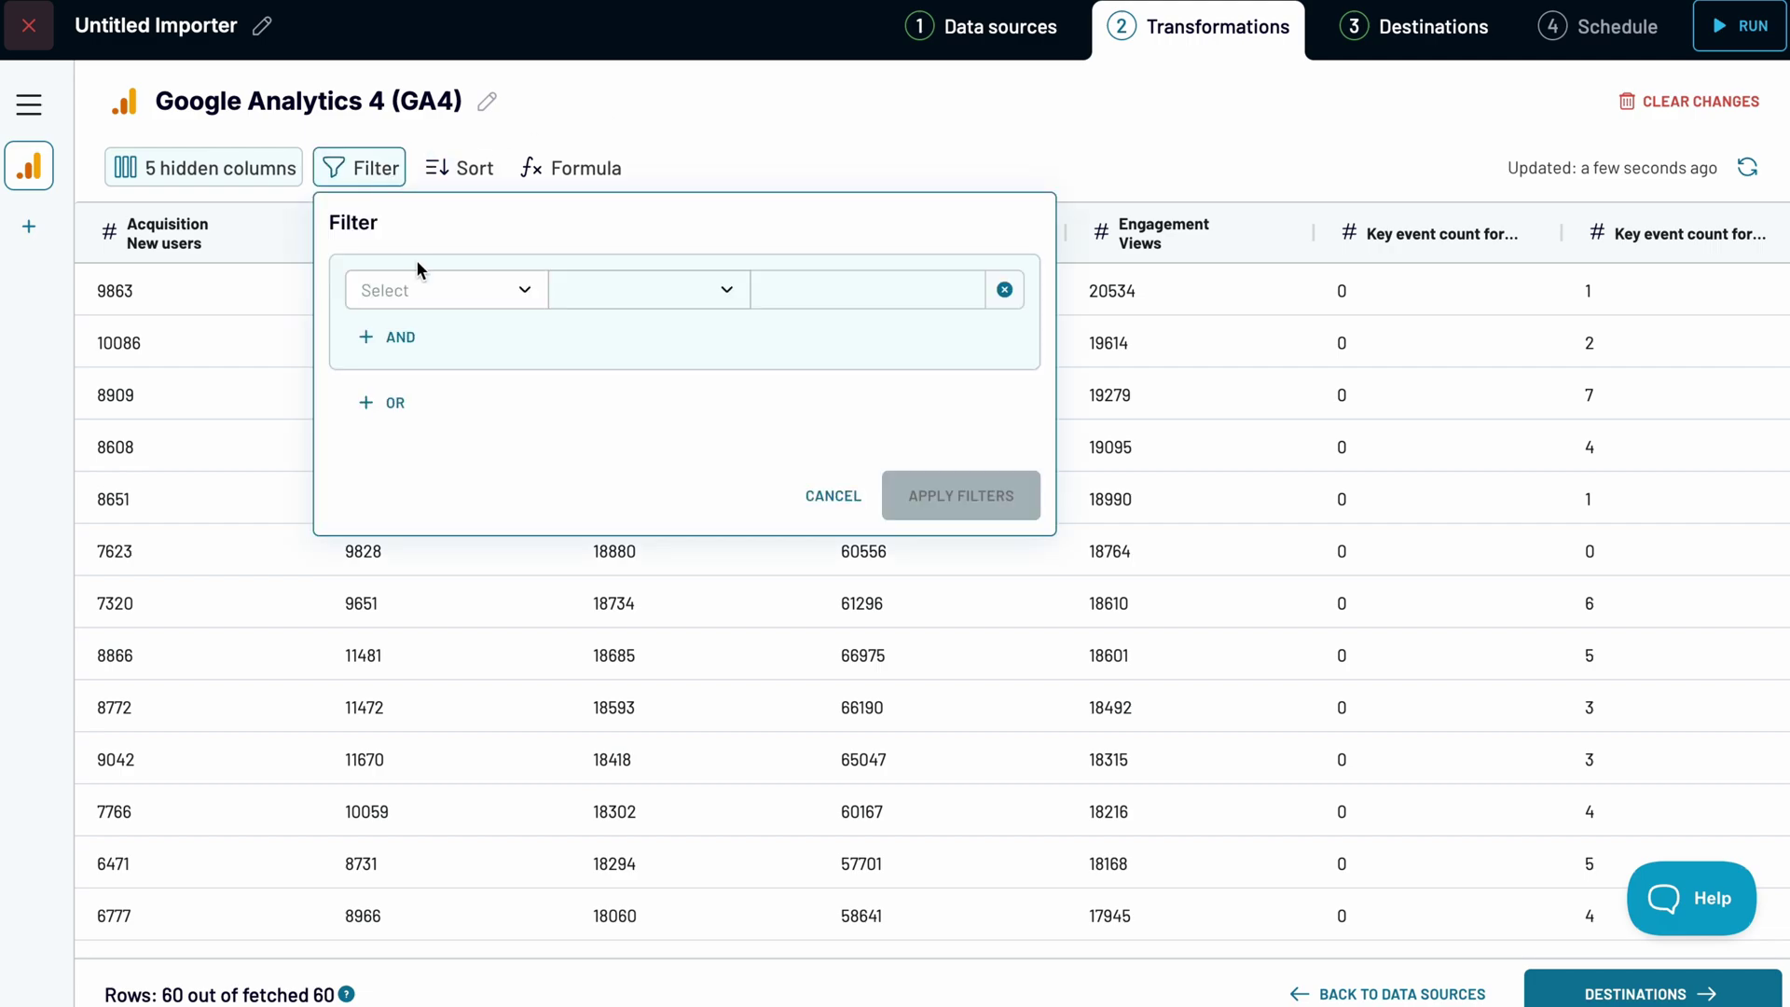
pyautogui.click(430, 289)
pyautogui.scroll(-1, 454, 504)
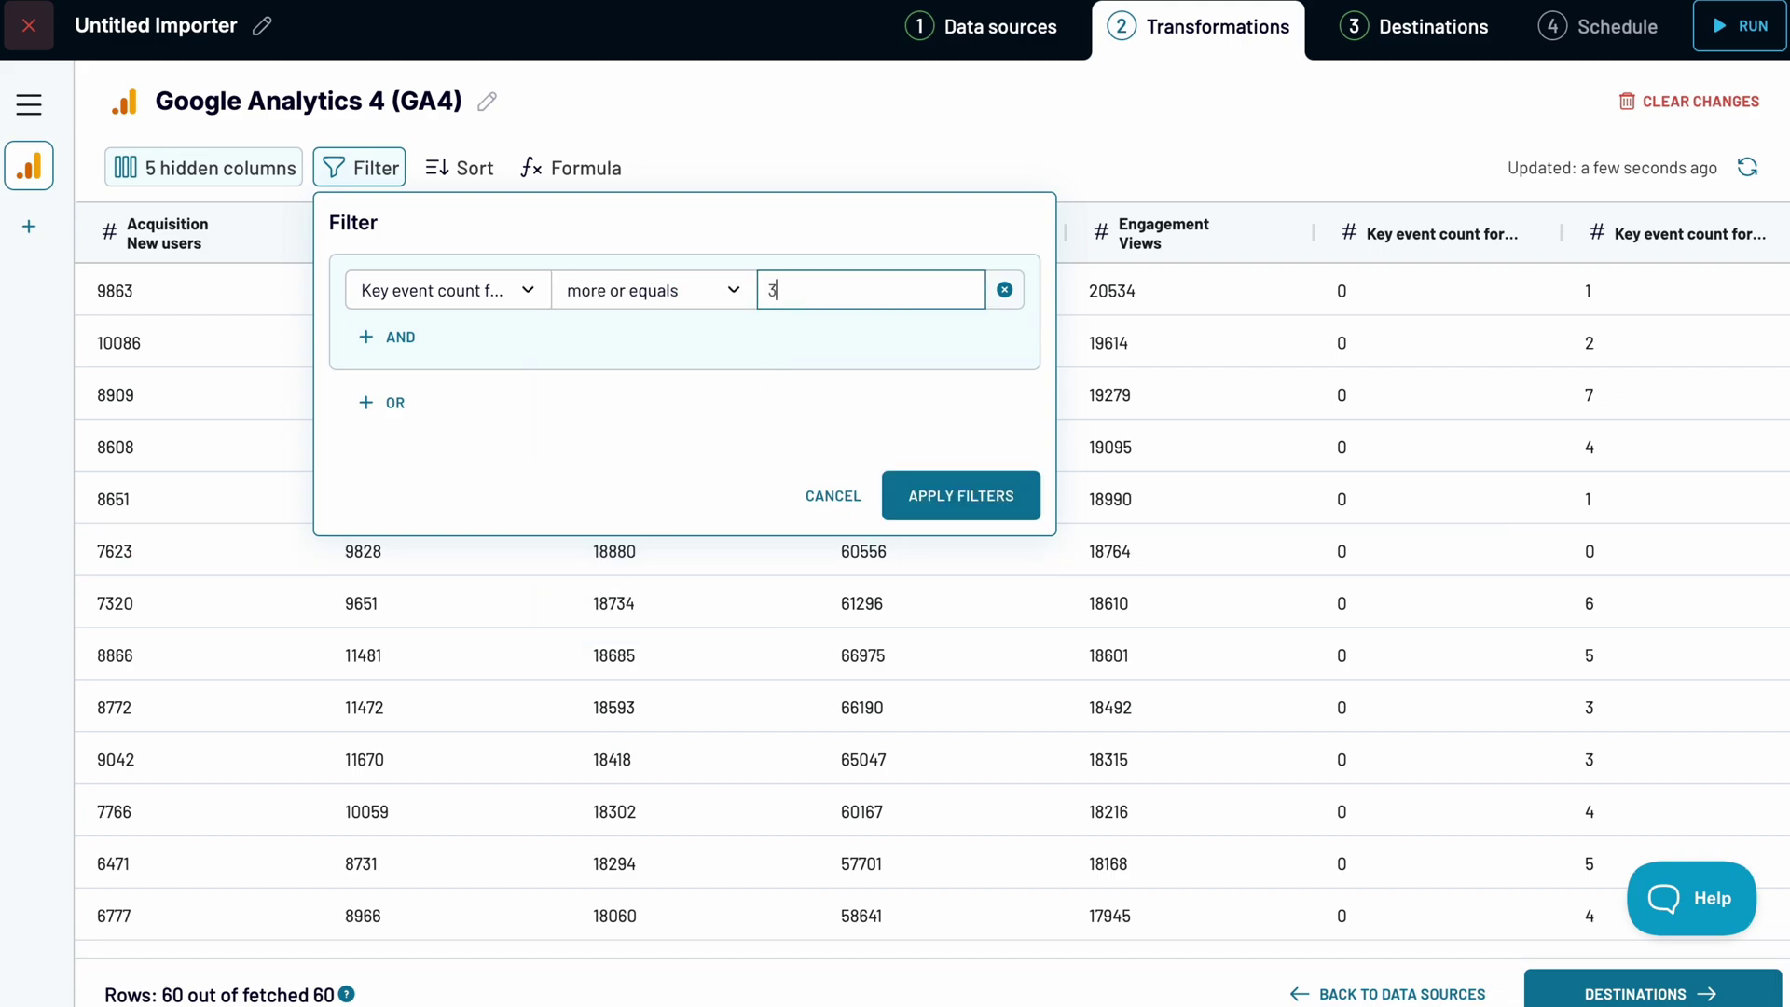
pyautogui.click(927, 503)
# Sort rows by Engagement: Event count
pyautogui.click(550, 169)
pyautogui.click(599, 272)
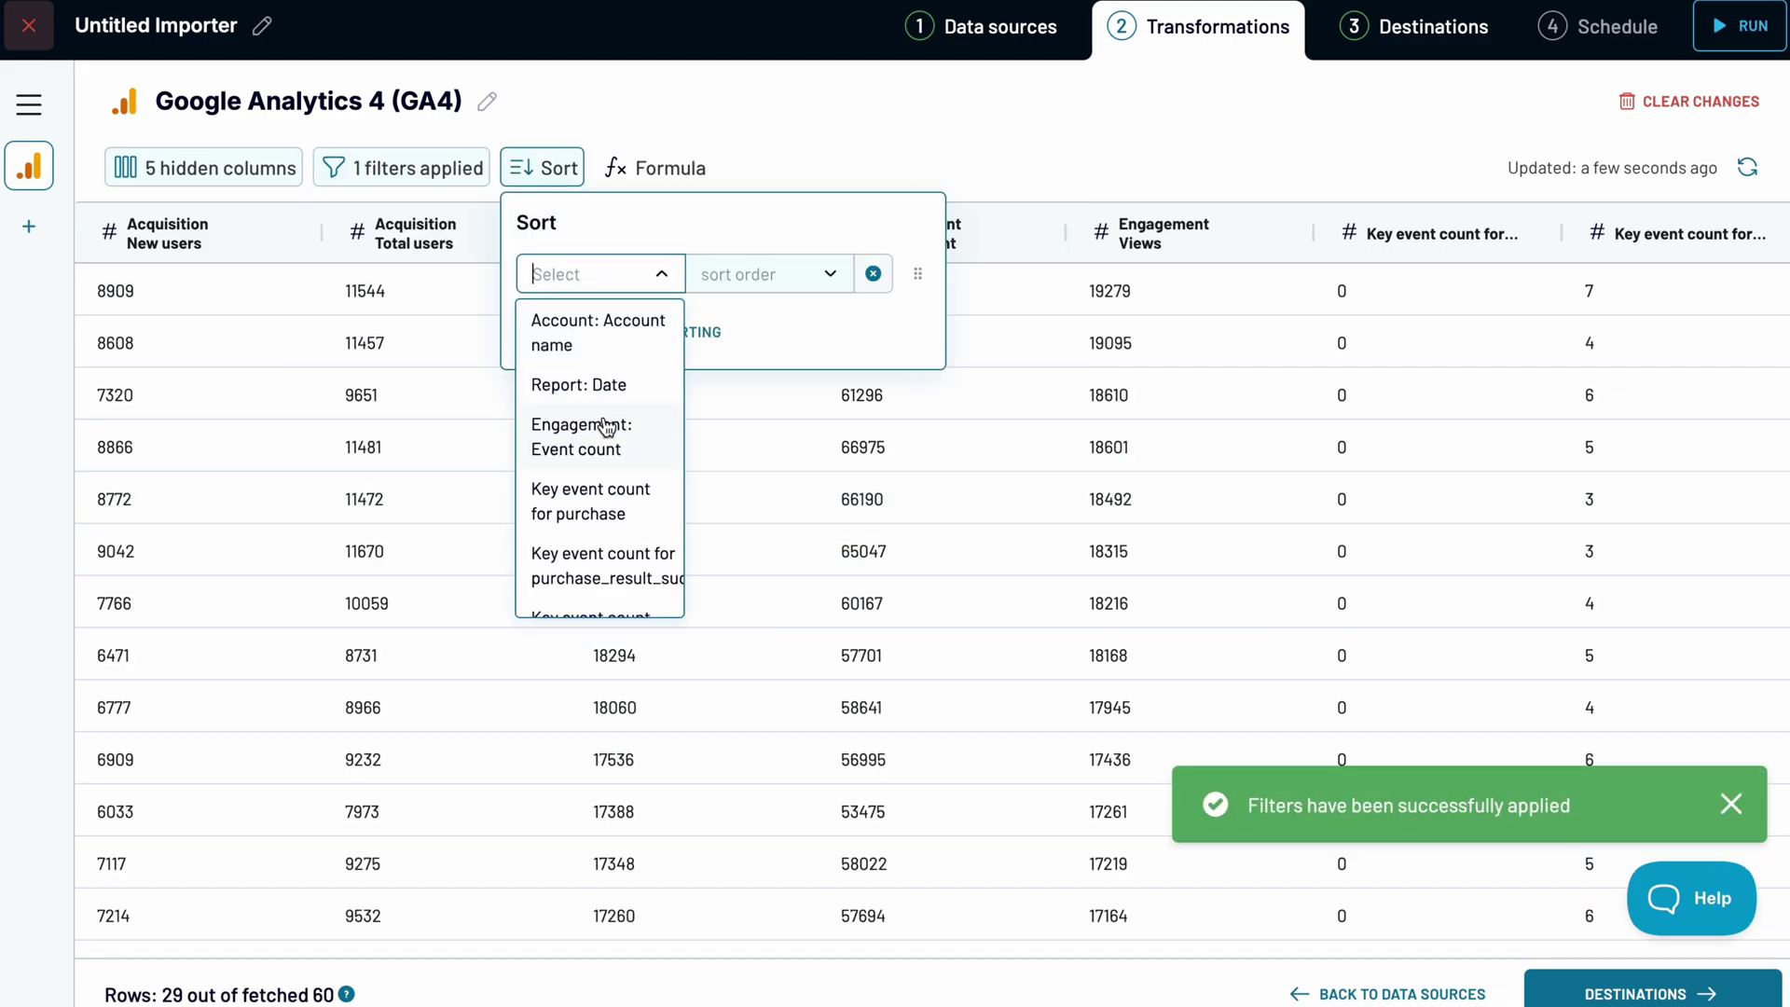
pyautogui.click(606, 427)
pyautogui.click(954, 108)
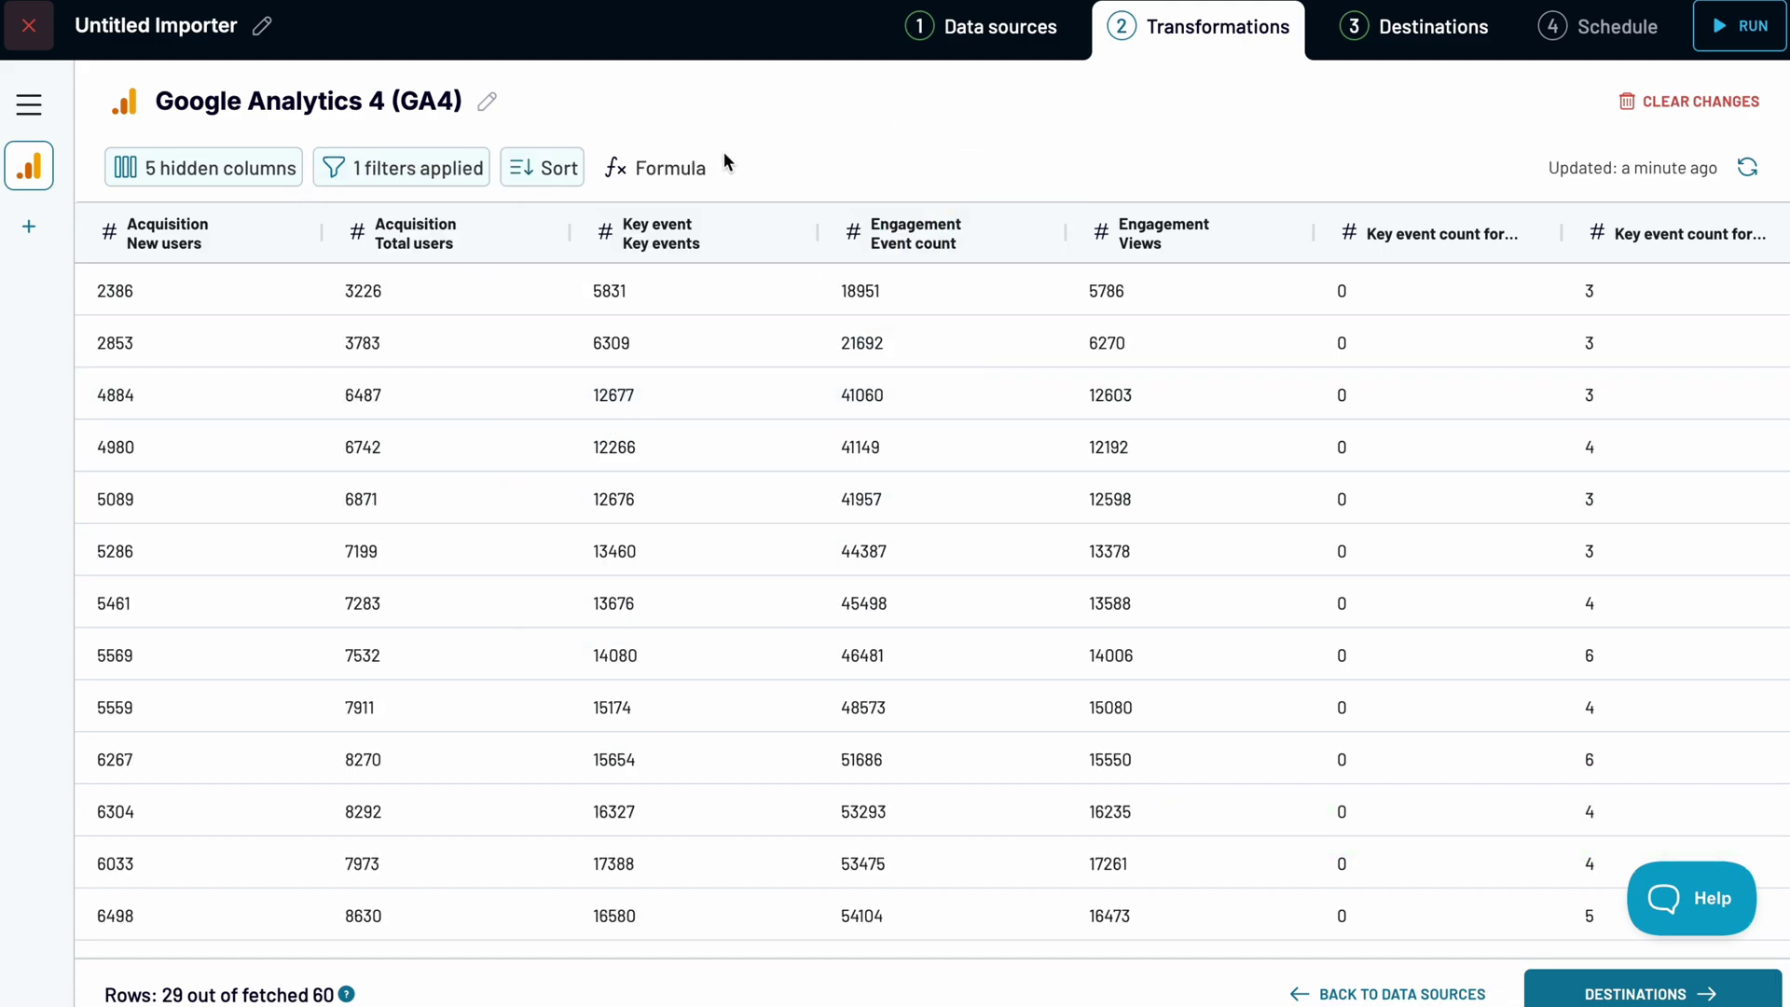
# Add a 'Views per users' formula column, Views / Total users, with 1.00 precision
pyautogui.click(687, 174)
pyautogui.write('Views per ')
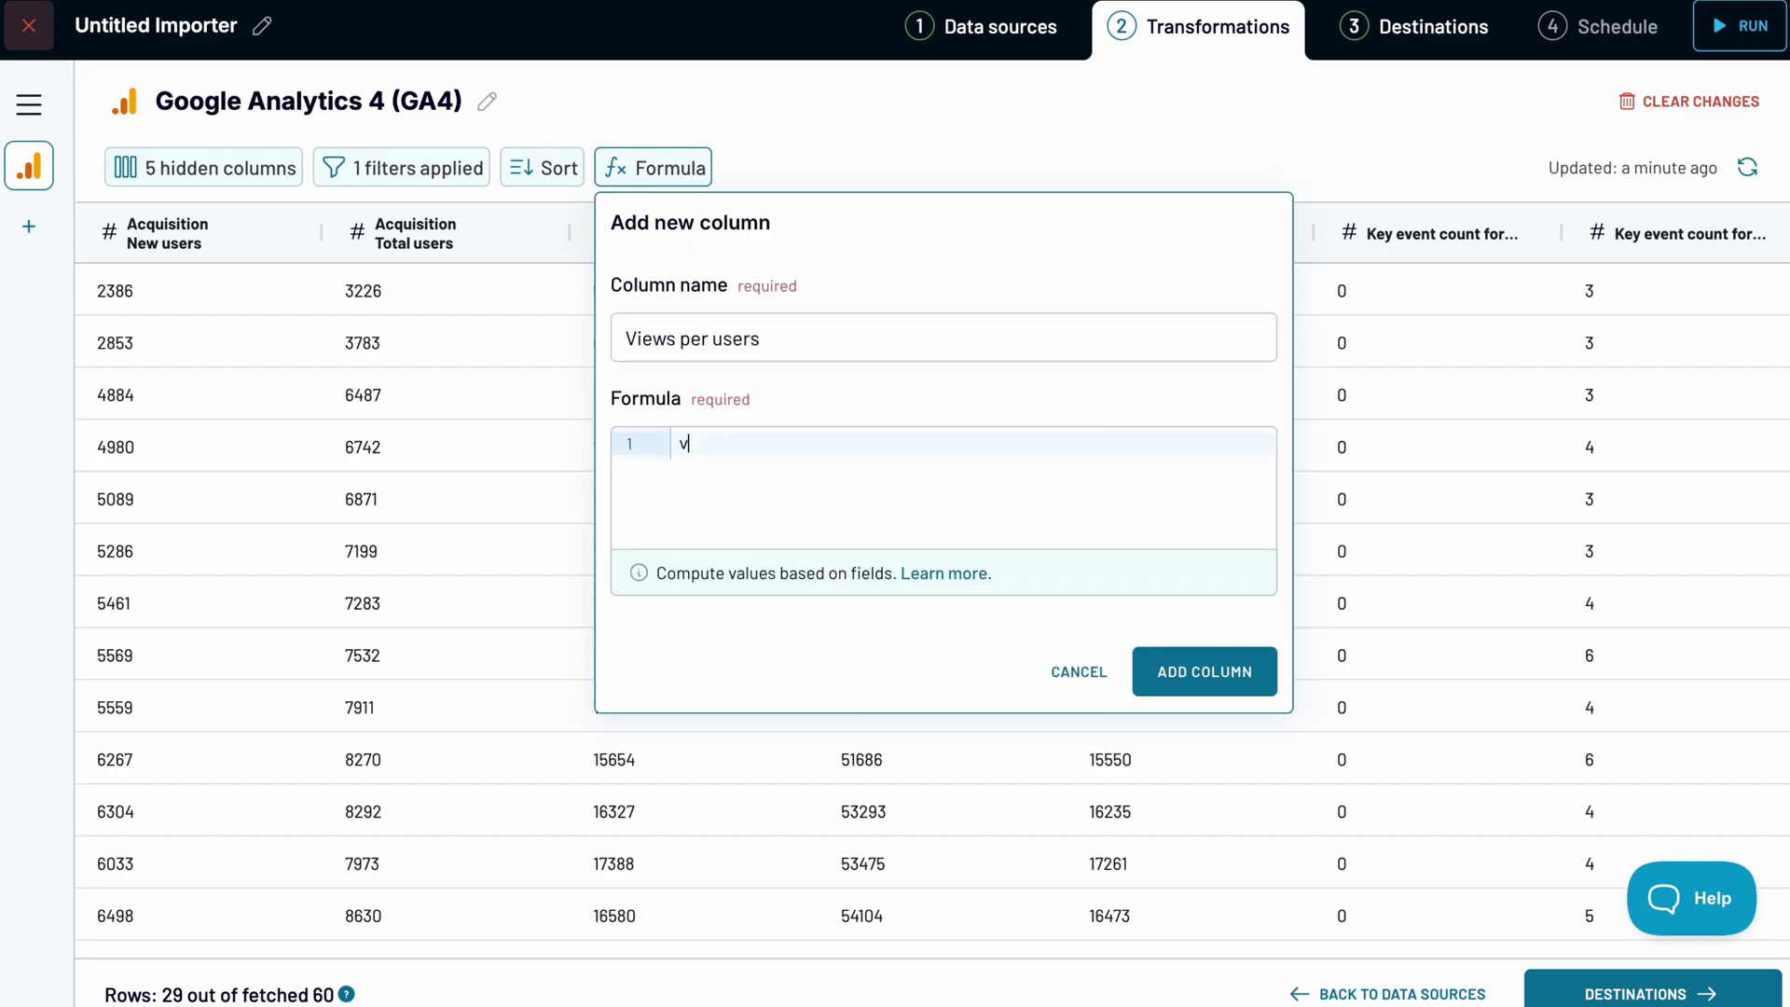
pyautogui.write('users')
pyautogui.press('Down')
pyautogui.press('Return')
pyautogui.scroll(-1, 742, 487)
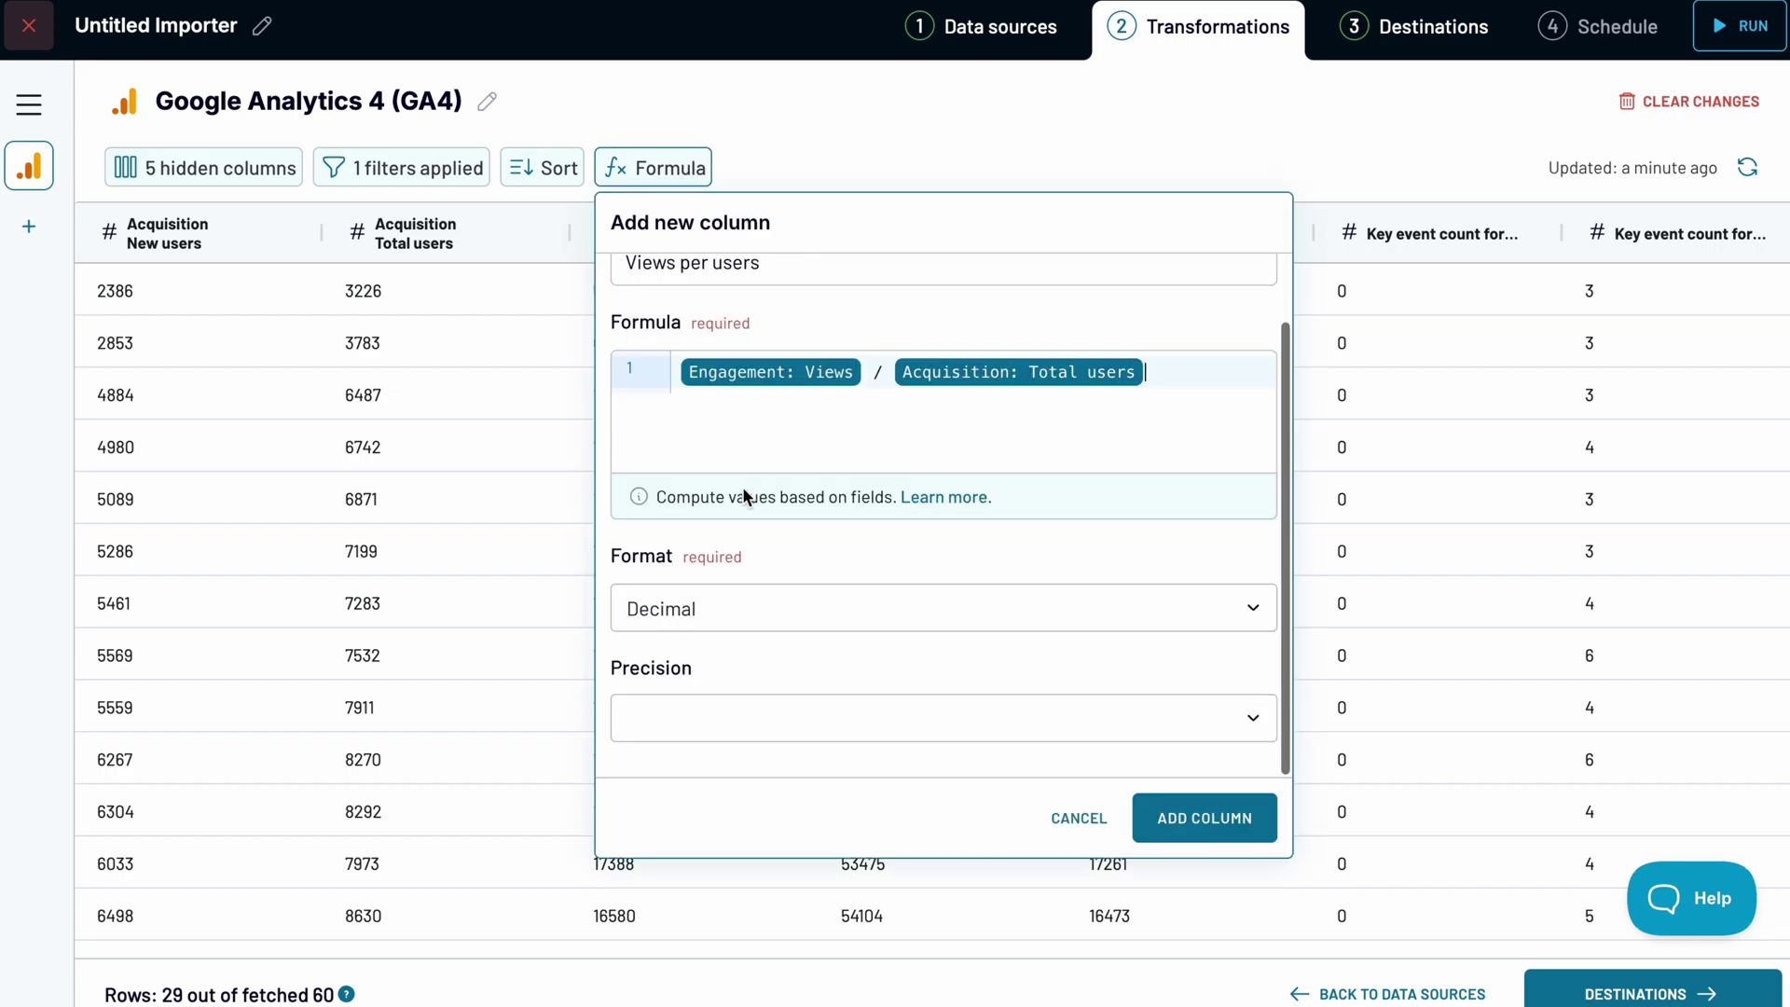
pyautogui.click(735, 711)
pyautogui.click(718, 466)
pyautogui.click(1169, 824)
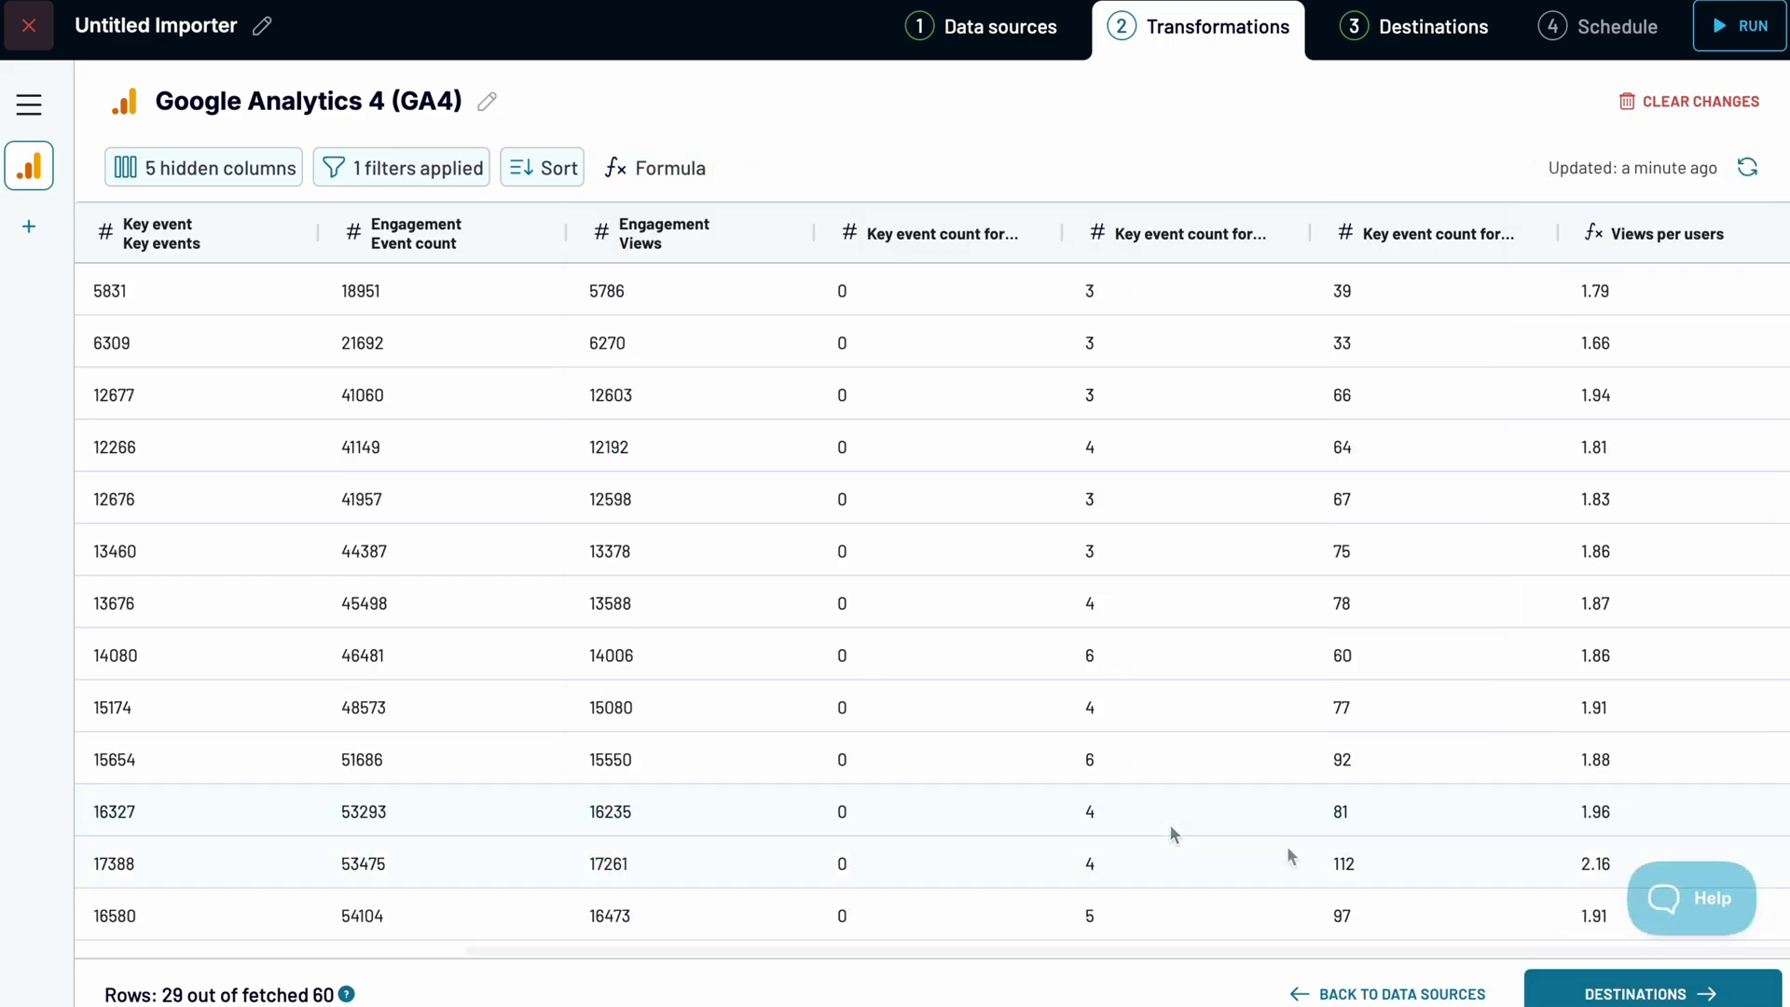
pyautogui.click(1662, 985)
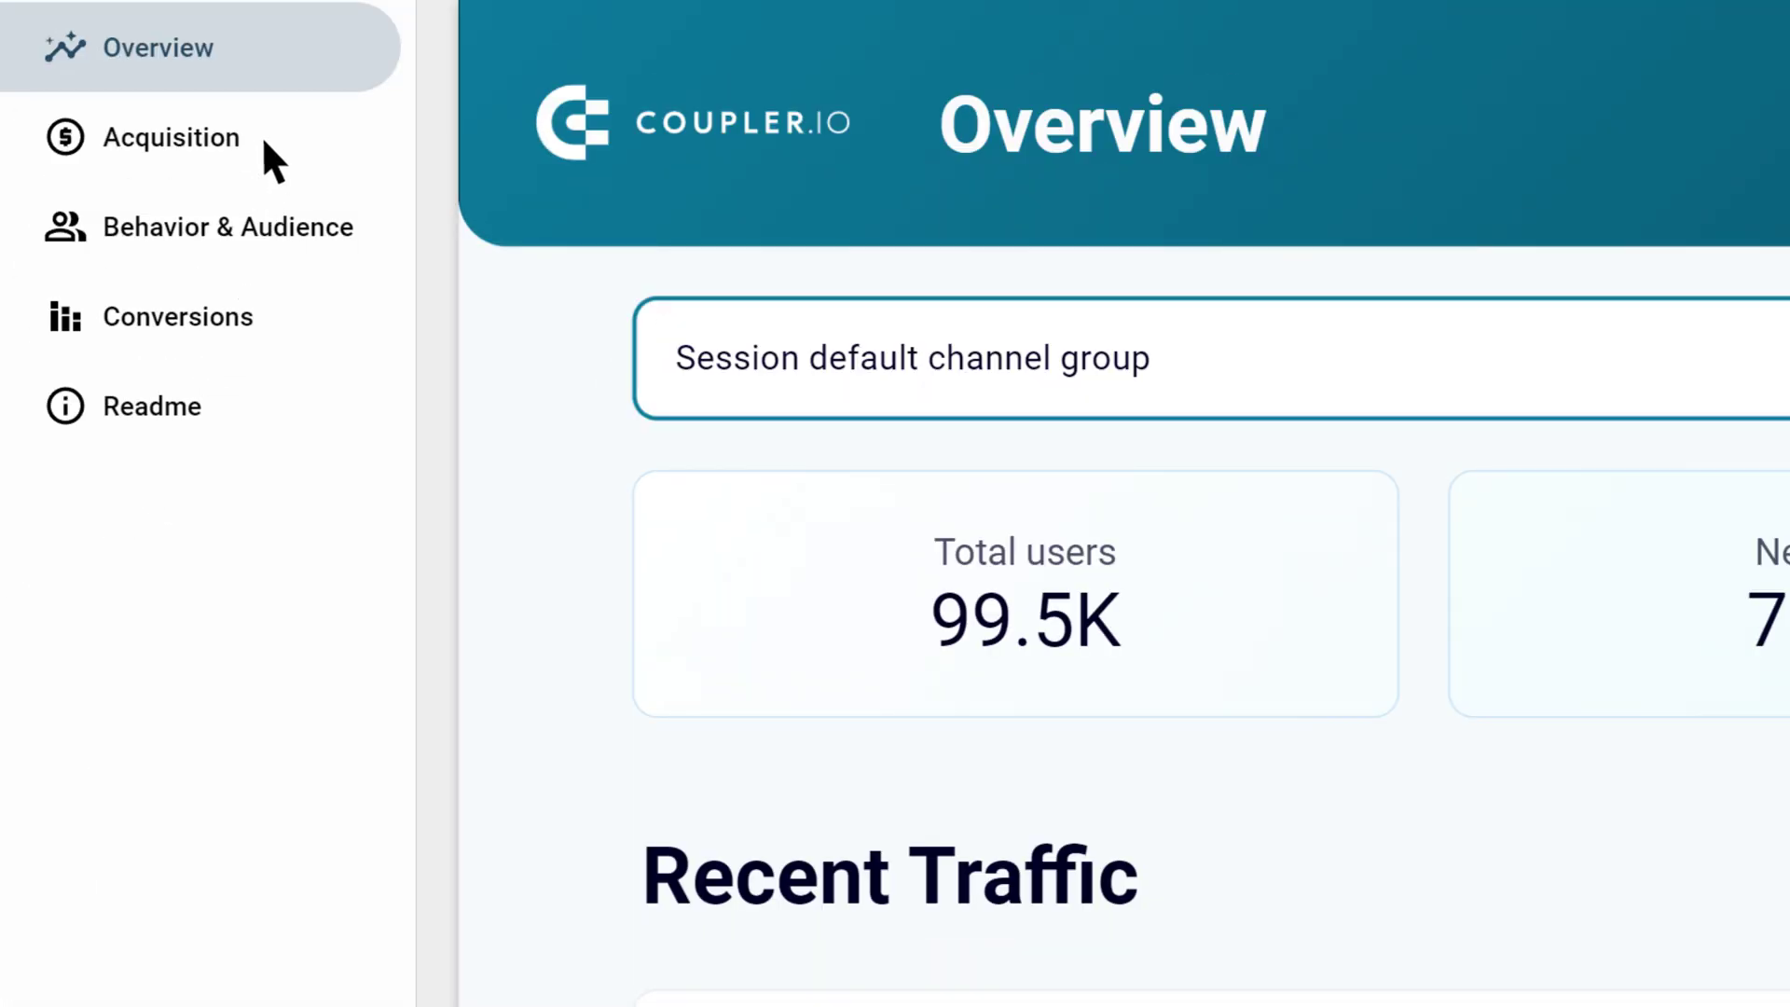
# Browse the Acquisition, Behavior & Audience, Conversions and Readme dashboard pages
pyautogui.click(264, 149)
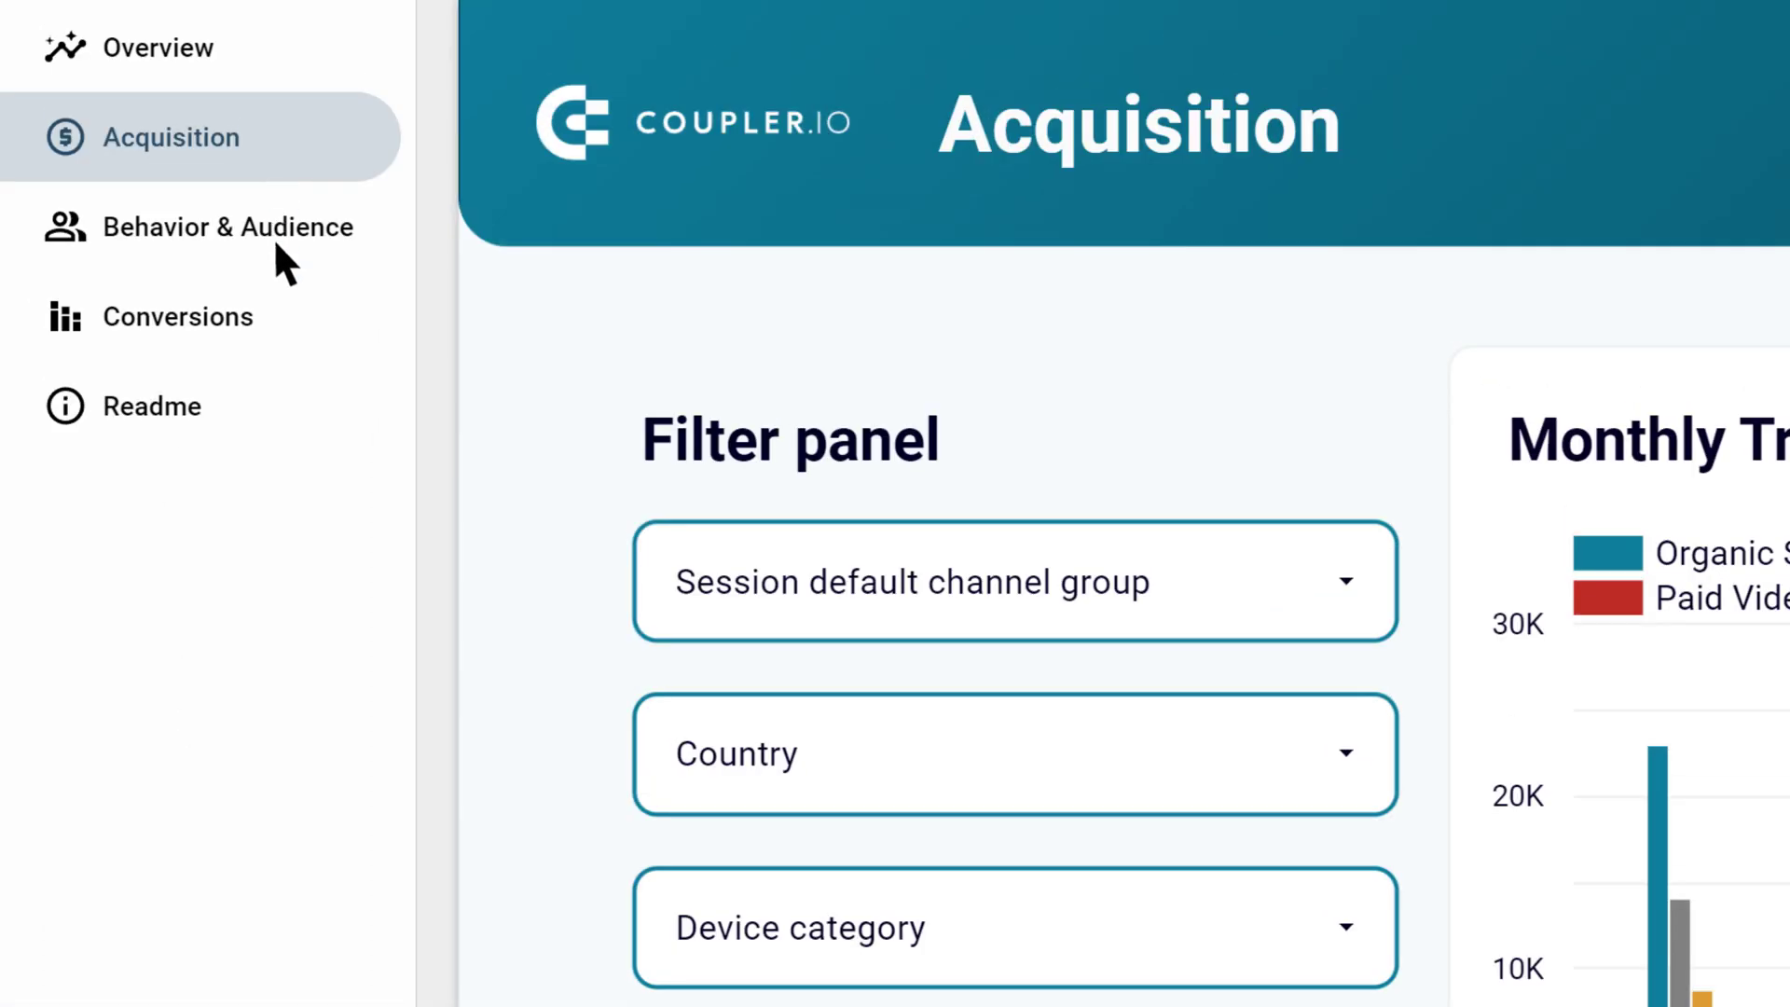
pyautogui.click(279, 260)
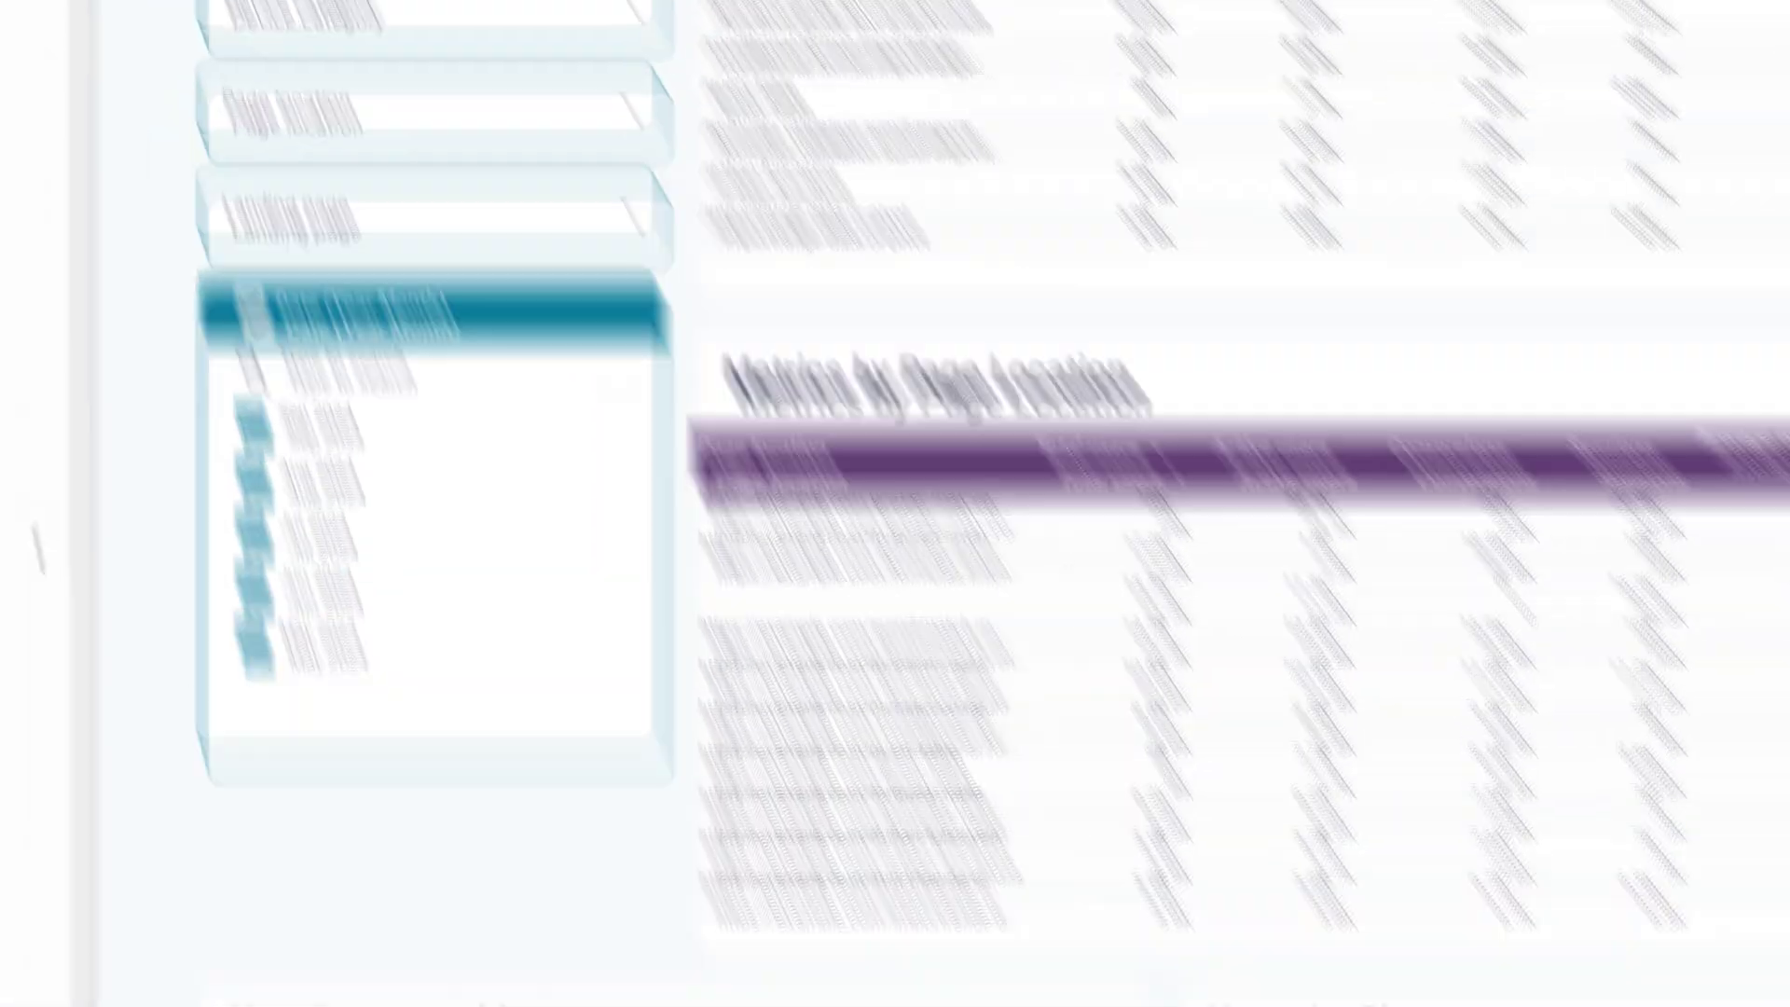
pyautogui.click(272, 316)
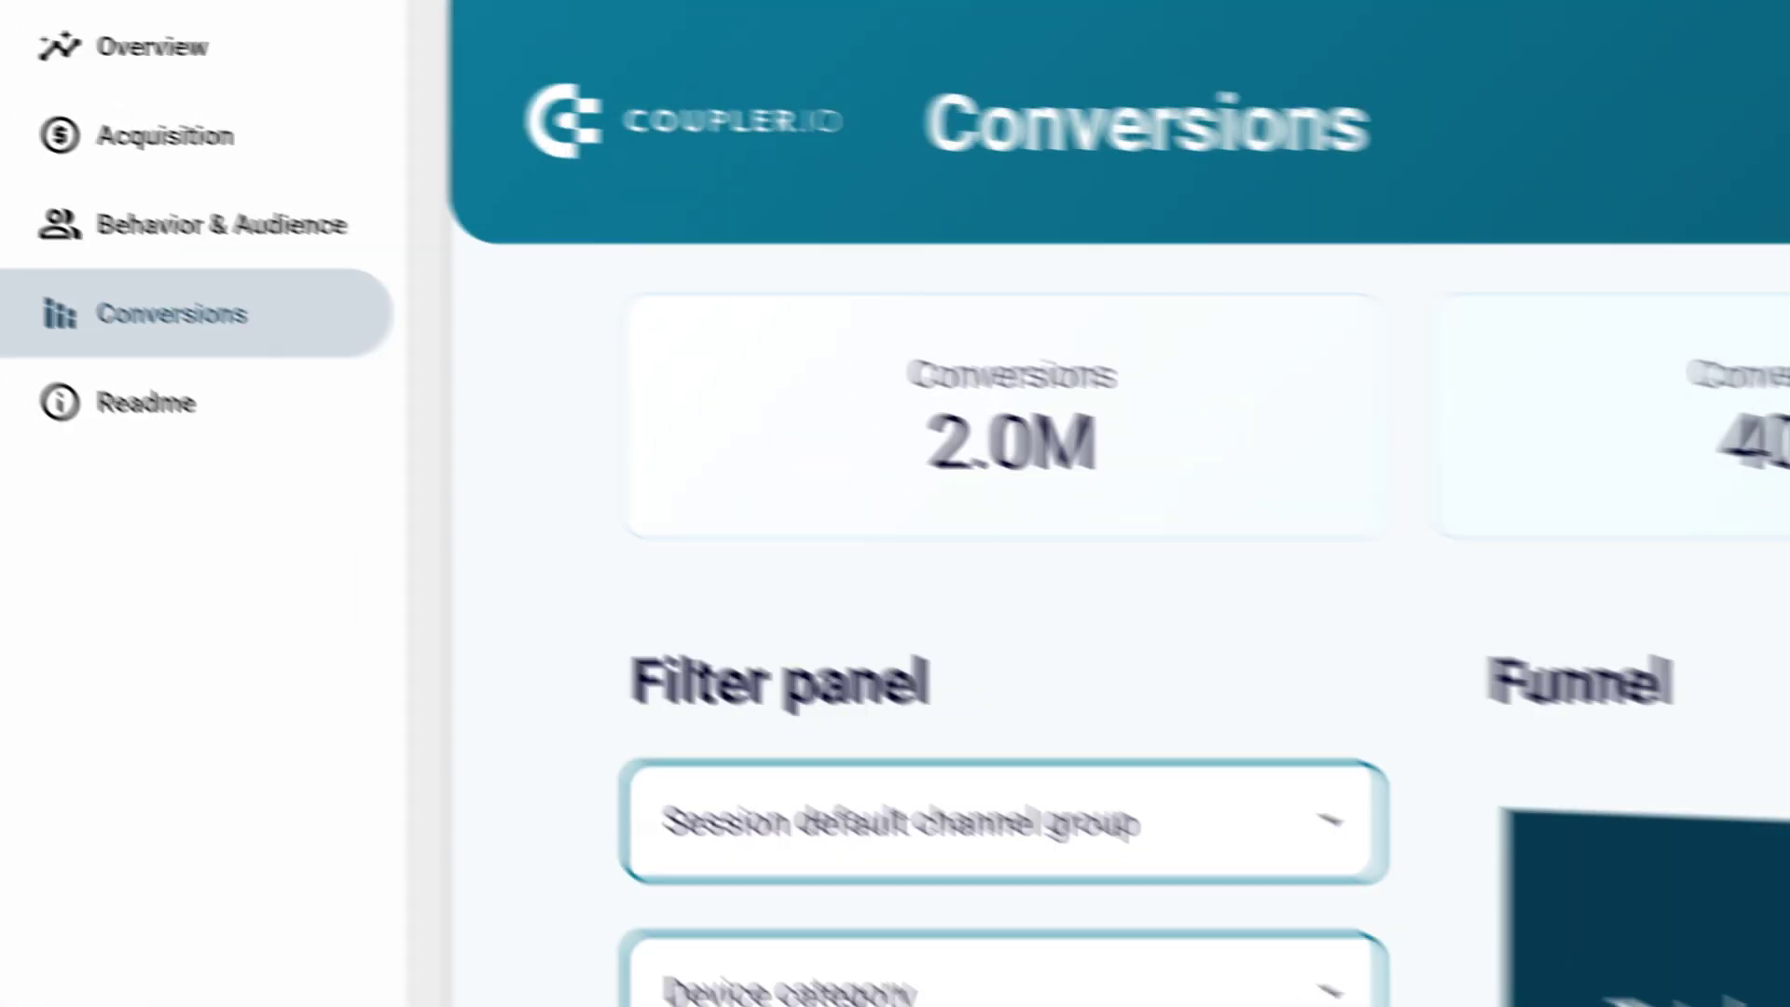
pyautogui.click(232, 408)
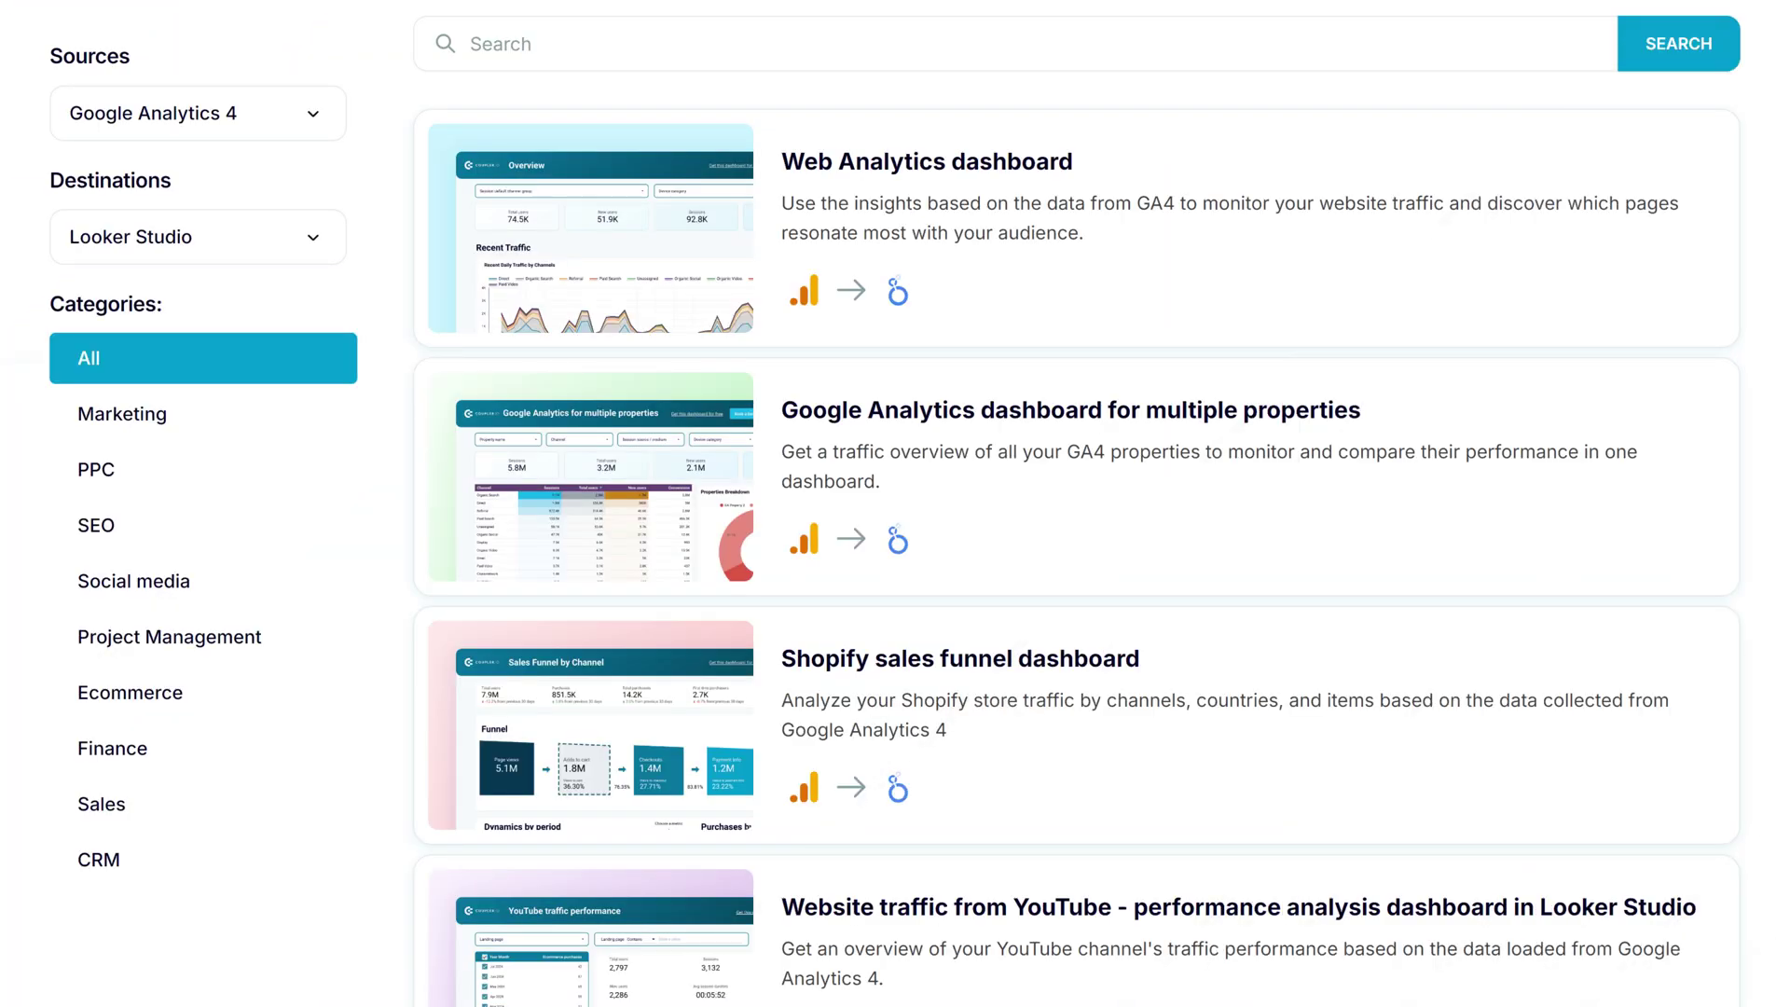
pyautogui.scroll(-1, 895, 504)
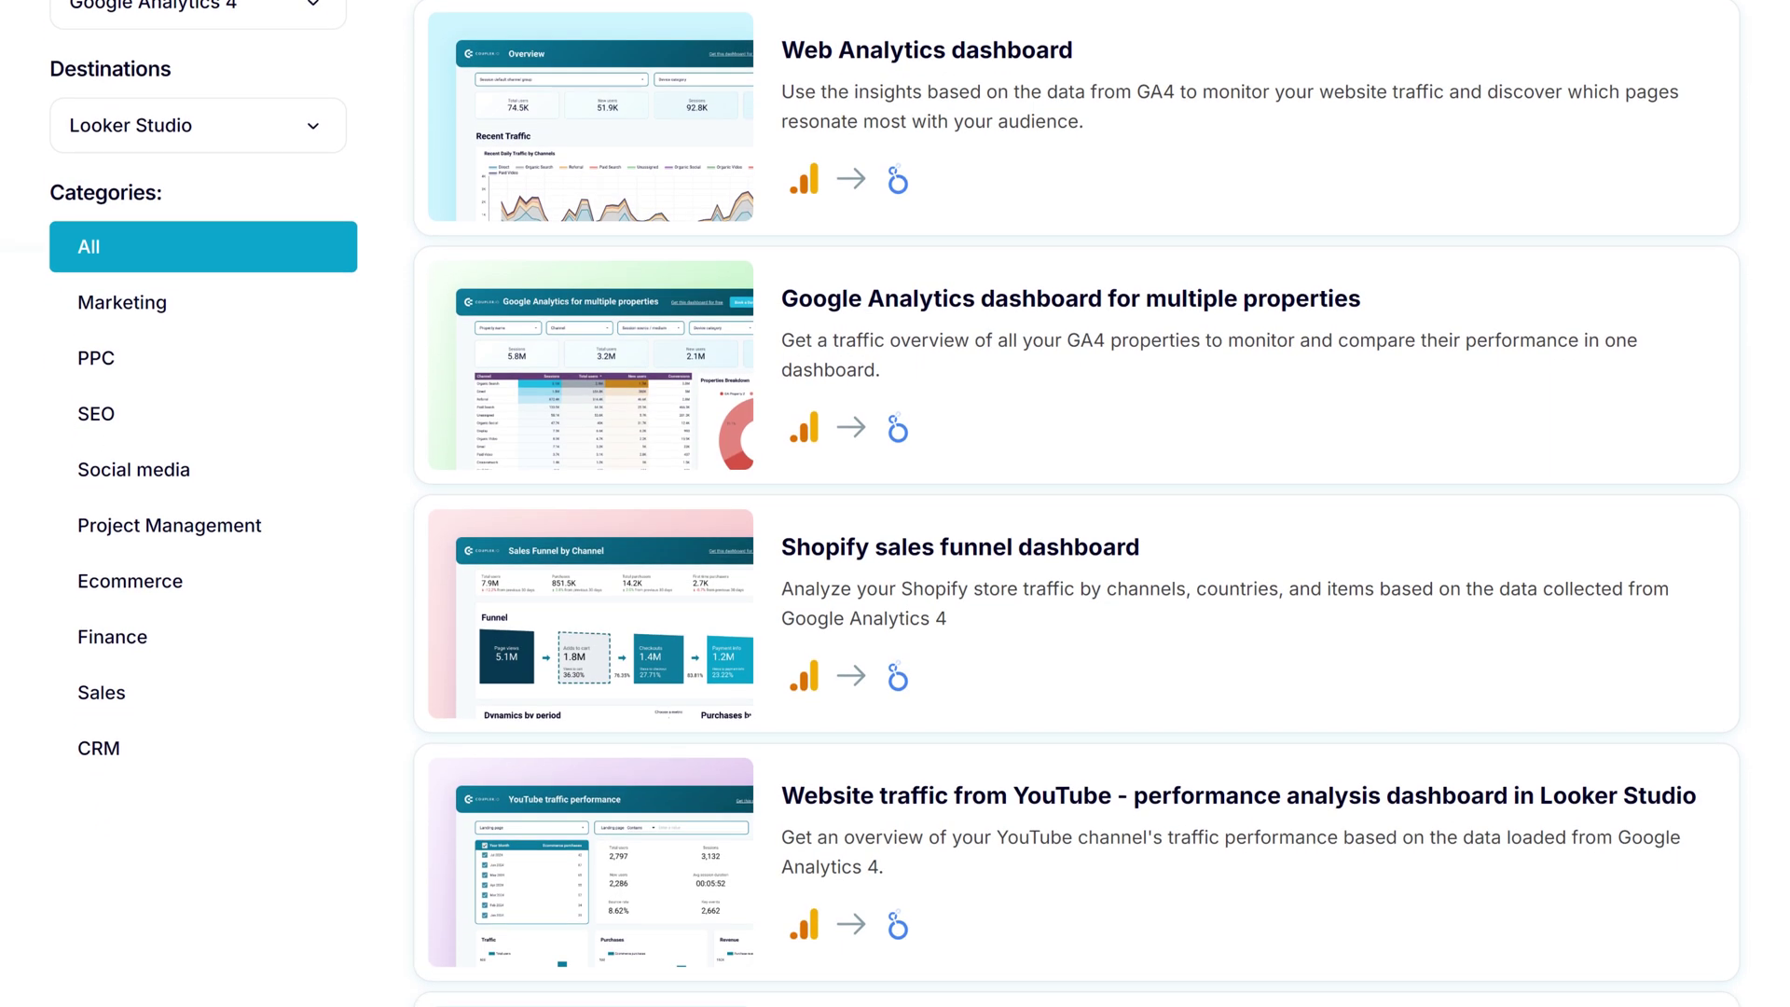
pyautogui.scroll(-10, 895, 503)
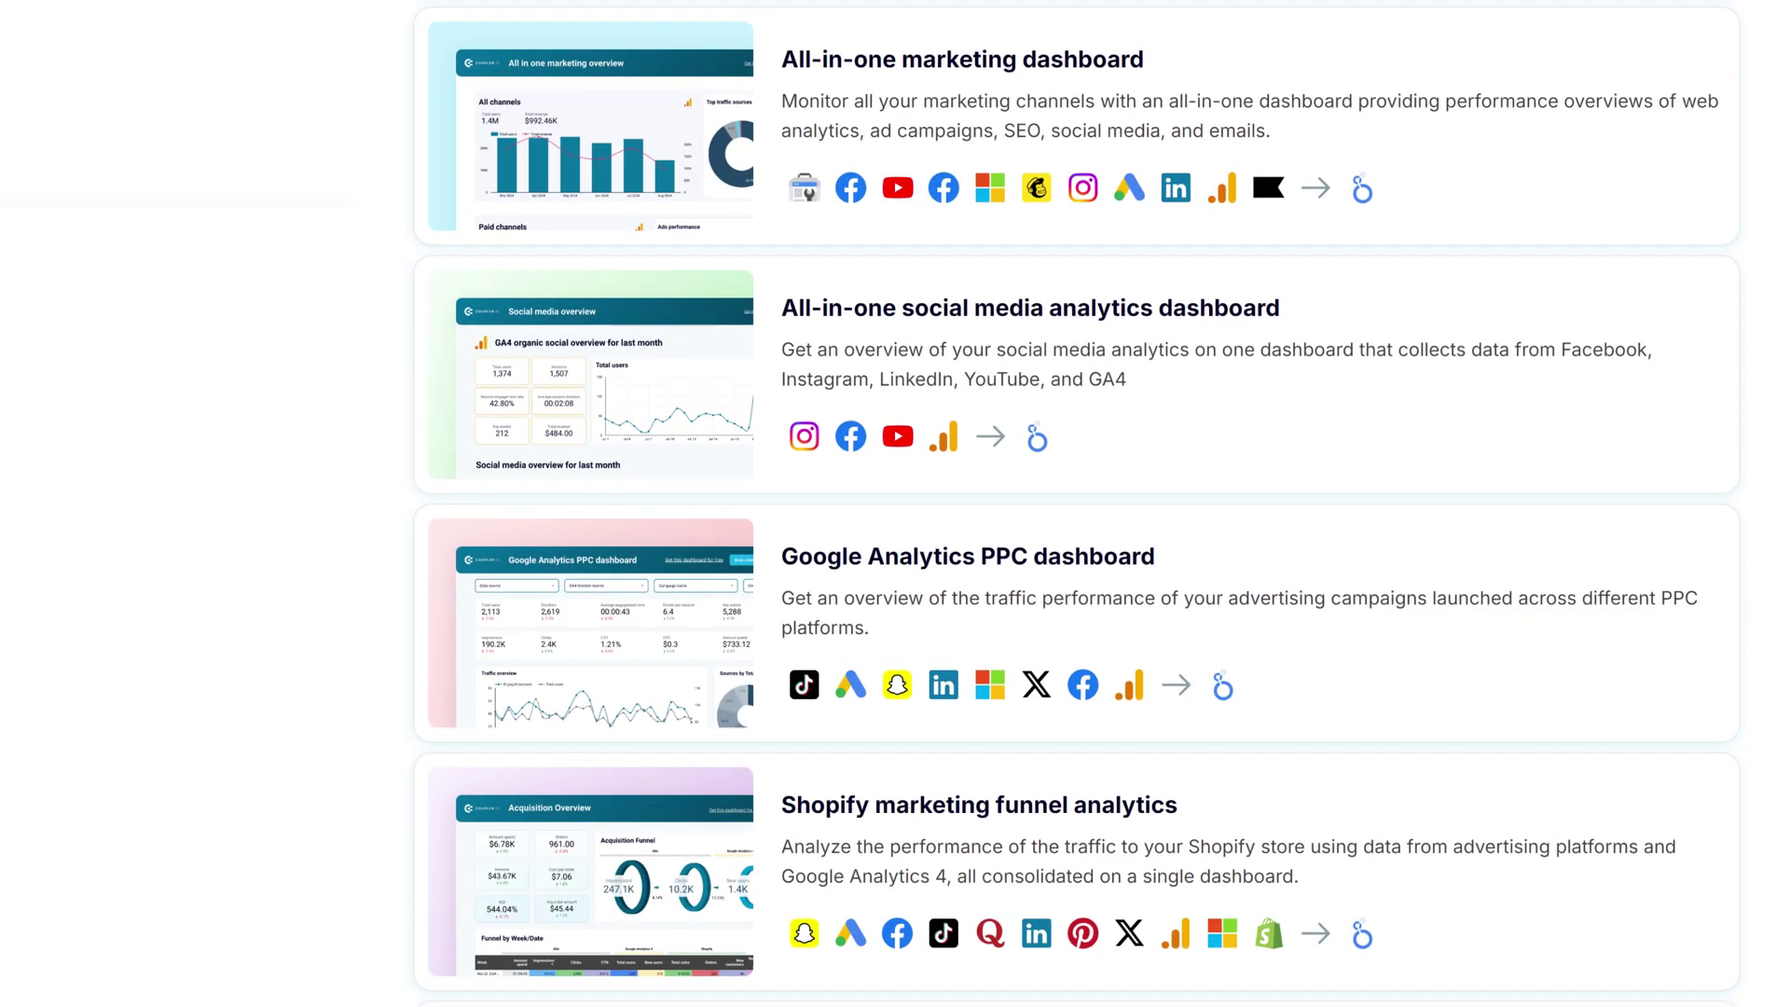